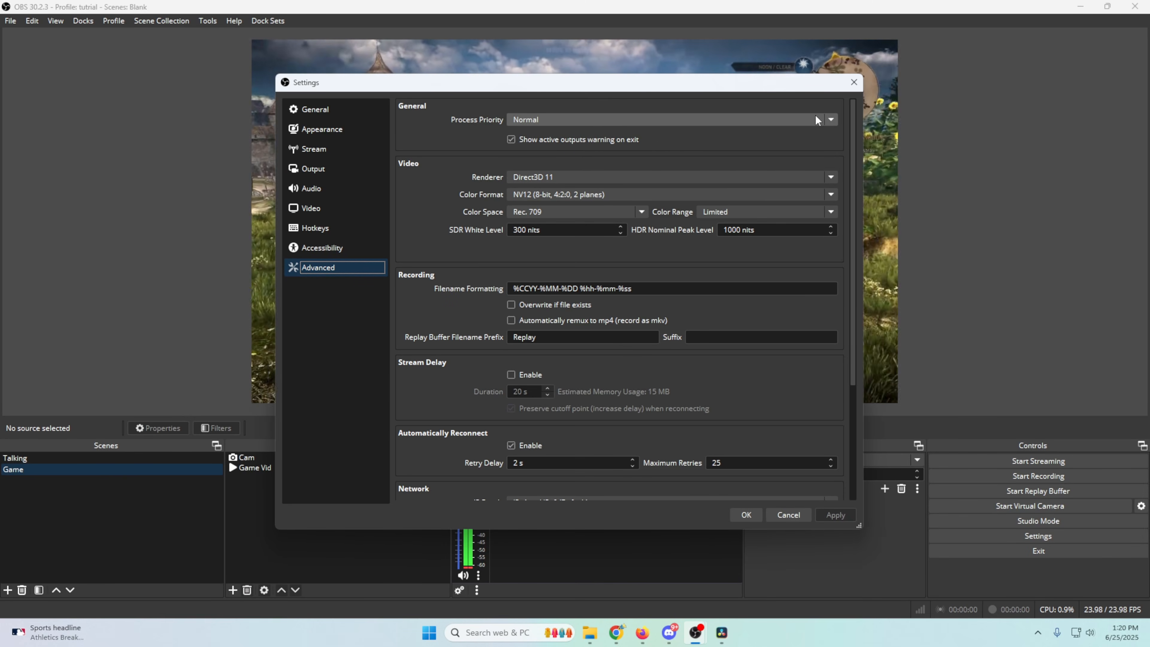
click(829, 119)
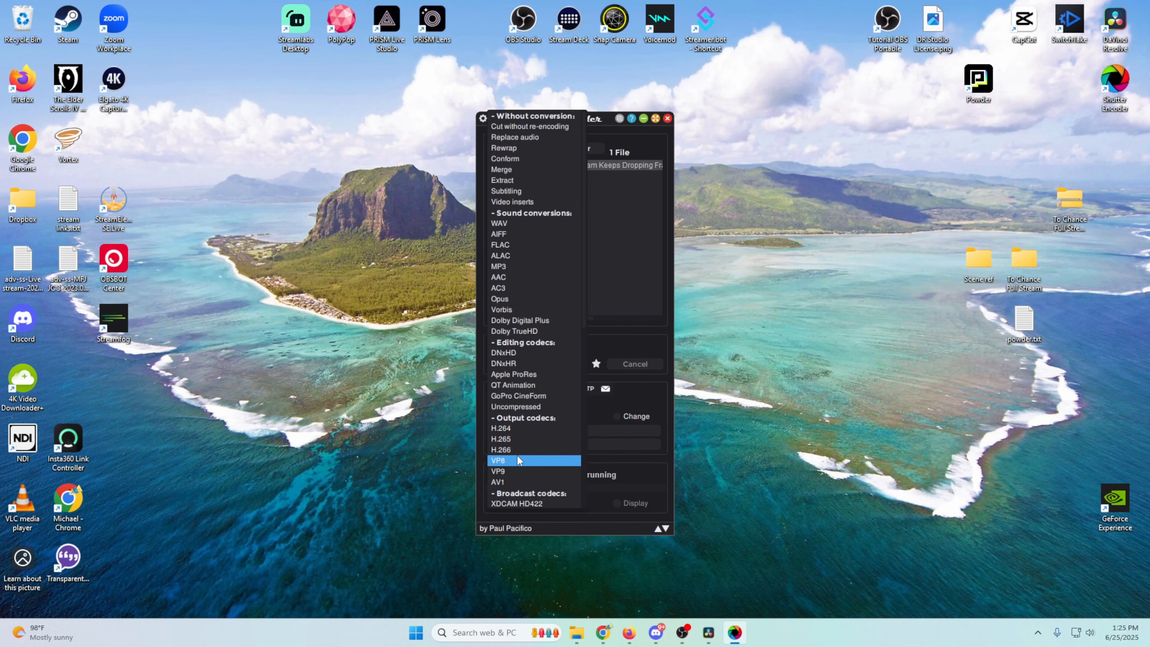
click(514, 471)
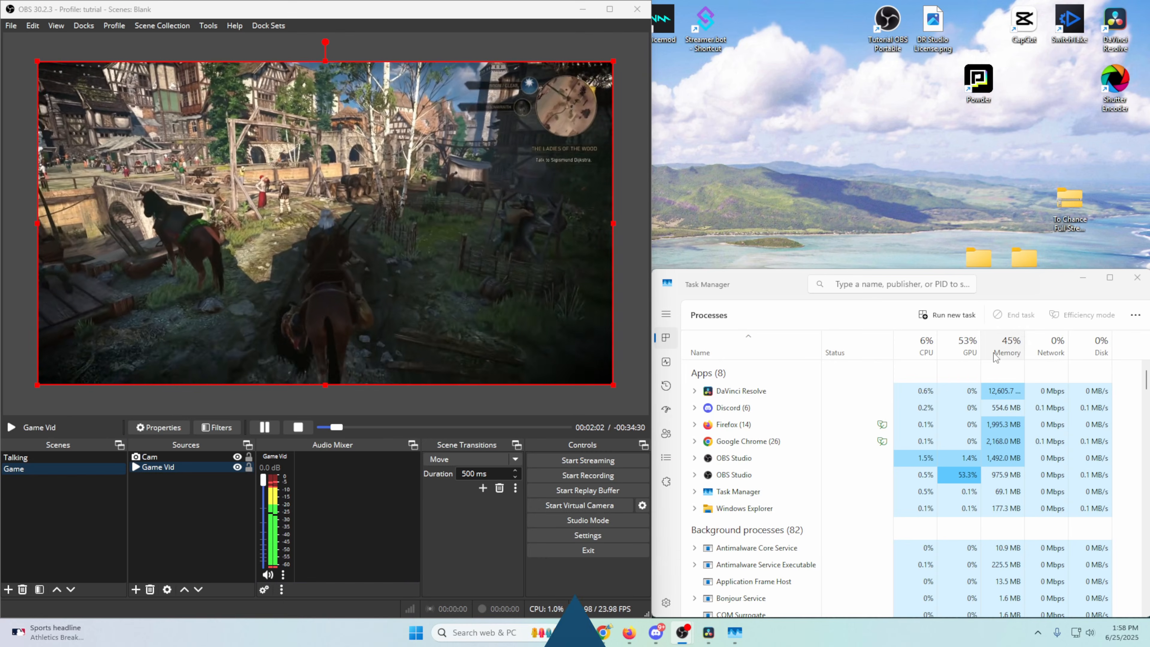
- Open the Stats window and arrange it directly above the Task Manager window
right_click(835, 641)
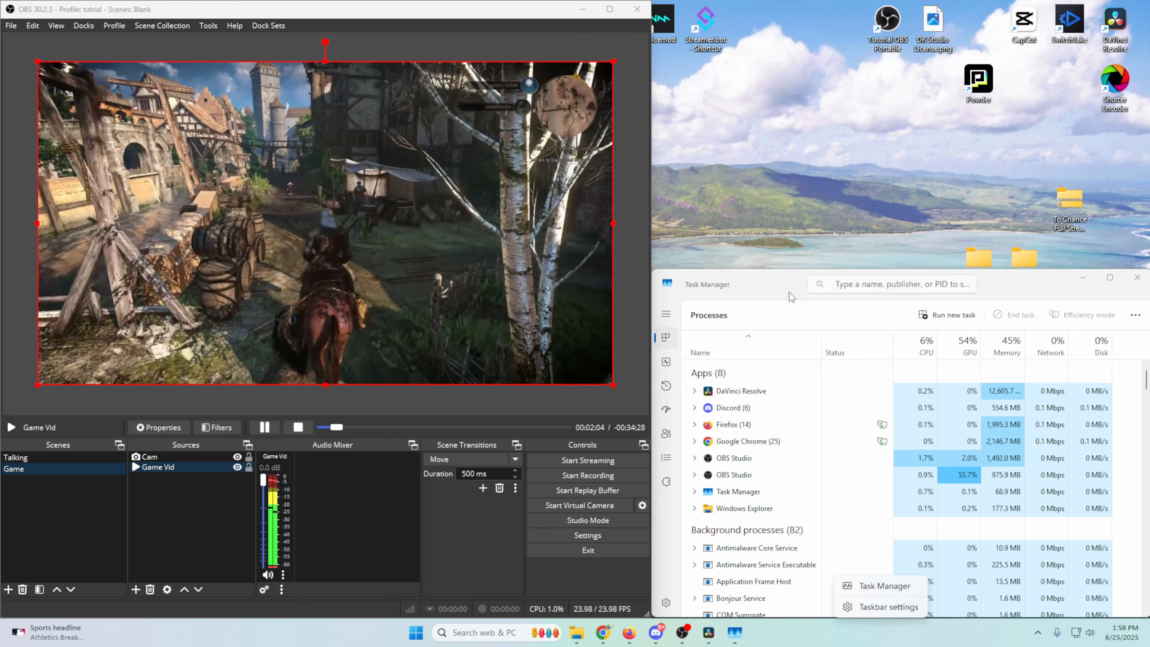
click(783, 292)
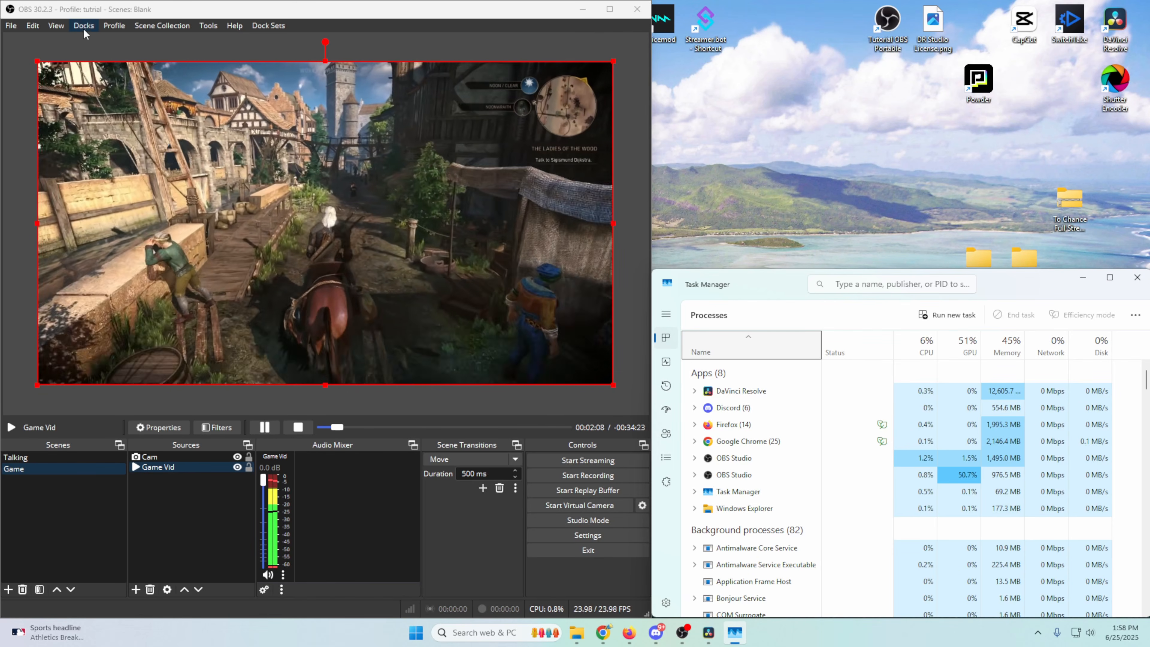
click(61, 30)
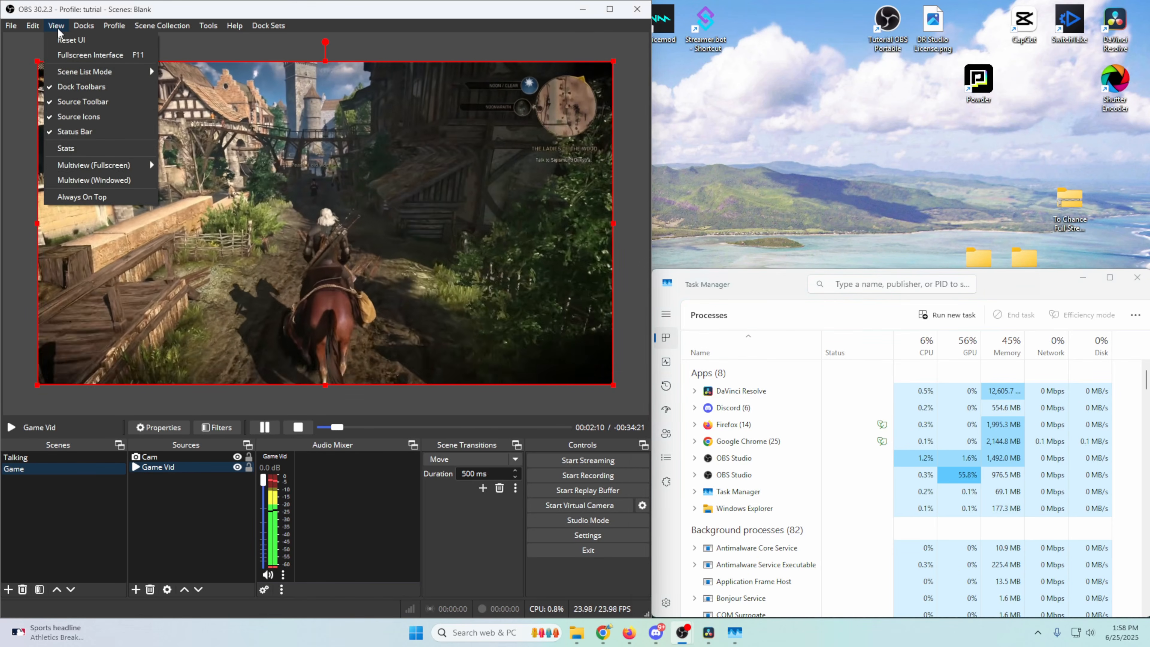
click(59, 150)
drag(341, 208, 755, 19)
drag(762, 270, 761, 194)
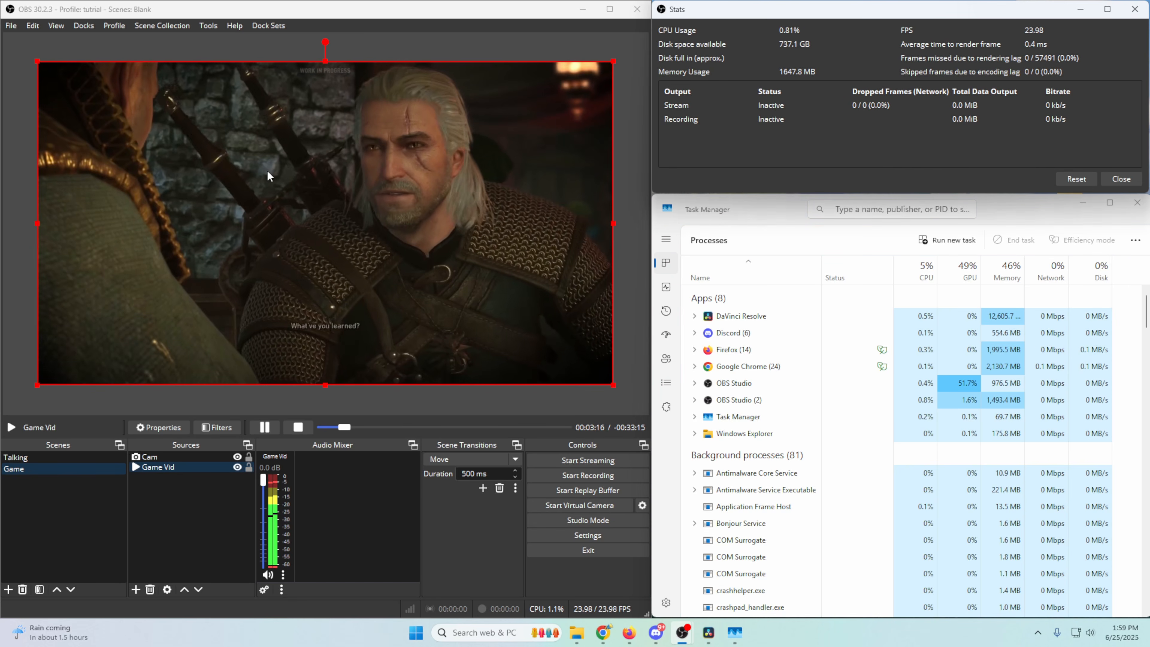
- Look at the bandwidth test mode option in the Twitch stream settings, and leave the settings without saving
click(556, 530)
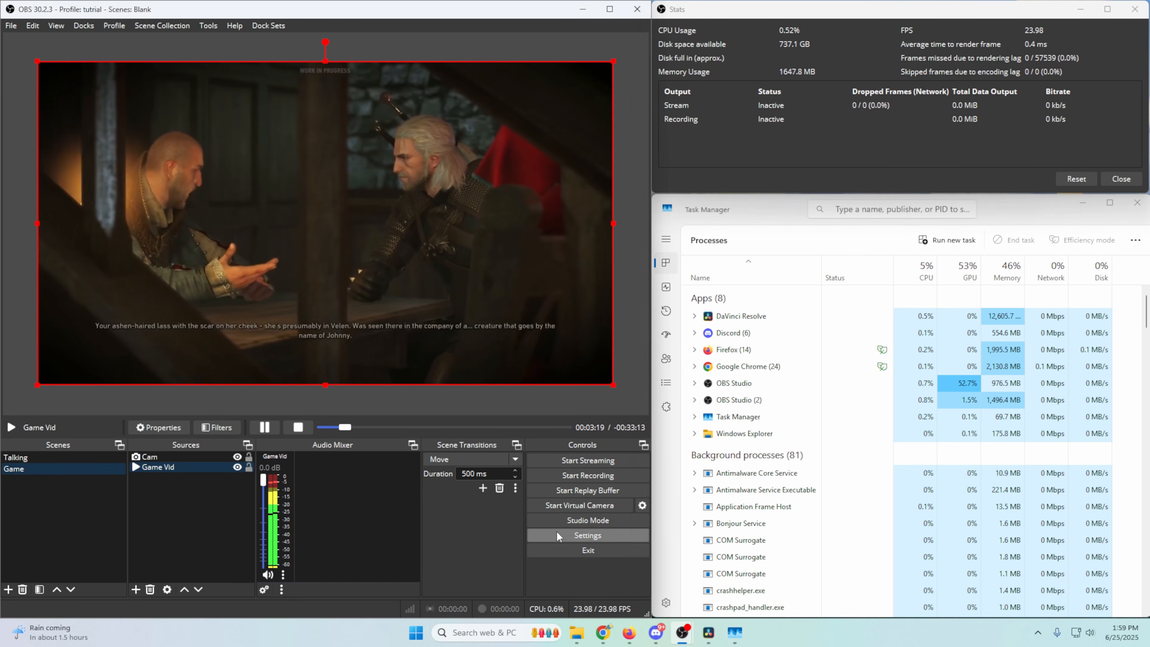
click(74, 152)
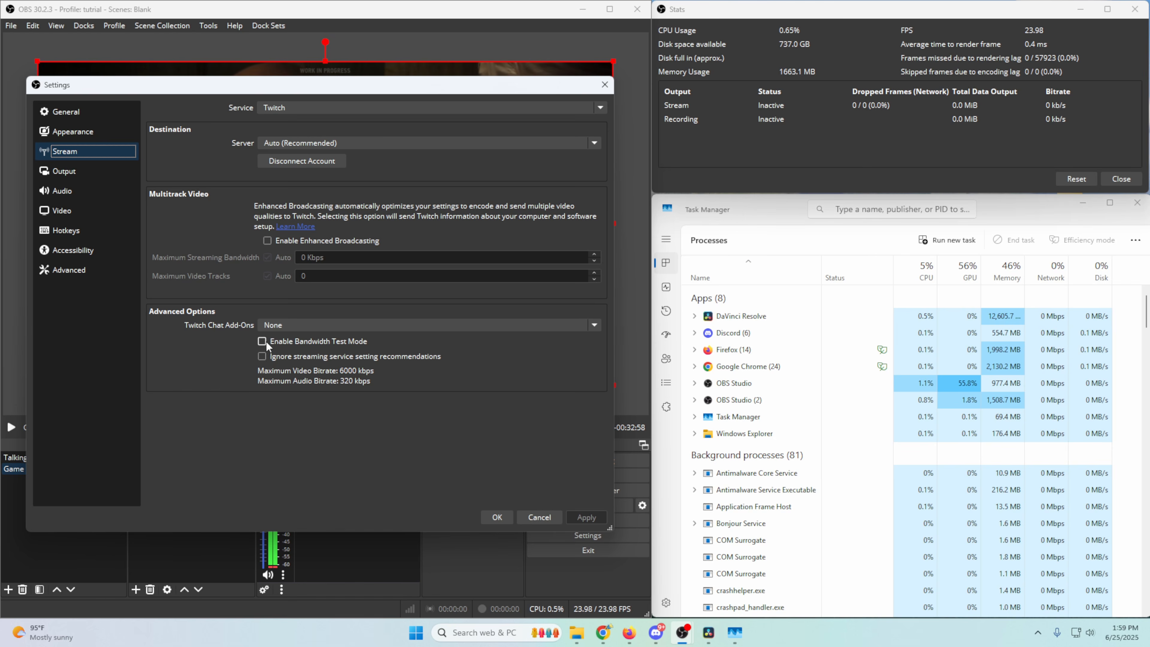
click(551, 516)
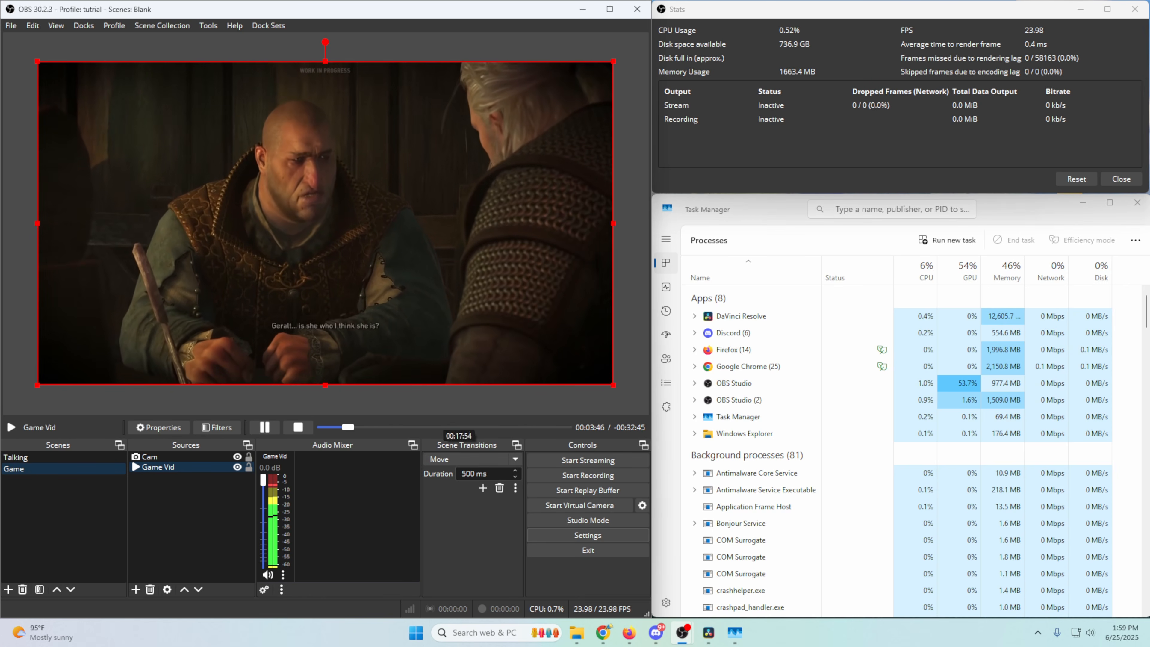
- Switch to the Talking scene and return to the Game scene
click(99, 459)
click(90, 466)
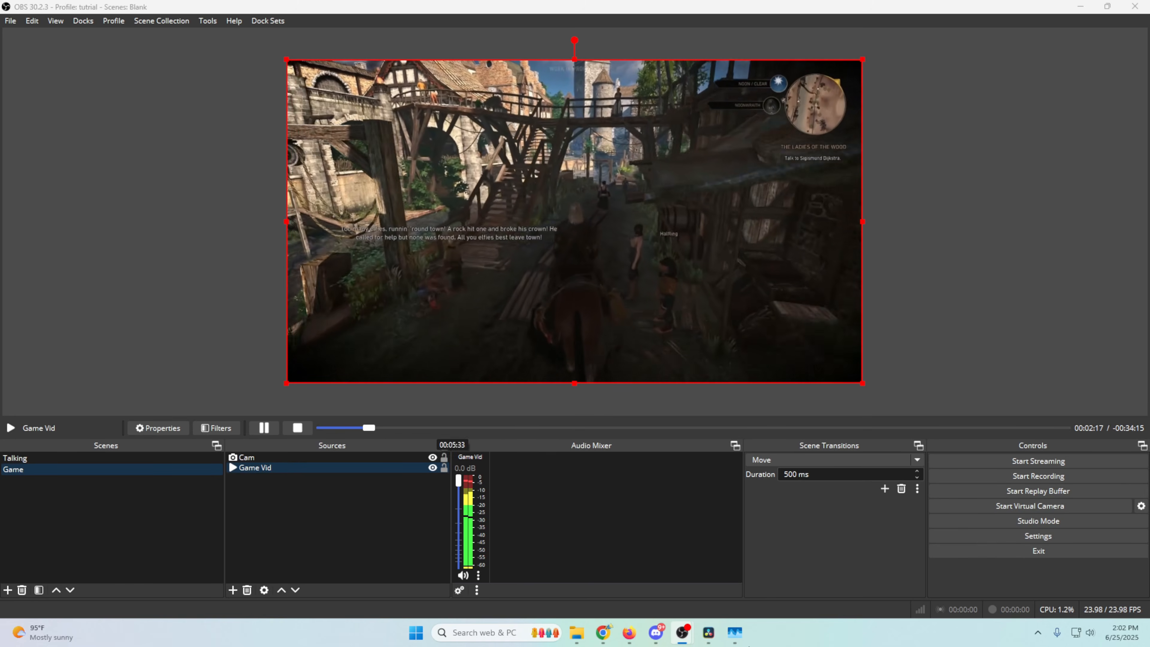
- Check the system tray and Task Manager for background programs and their resource usage, and return to the OBS window
click(1038, 634)
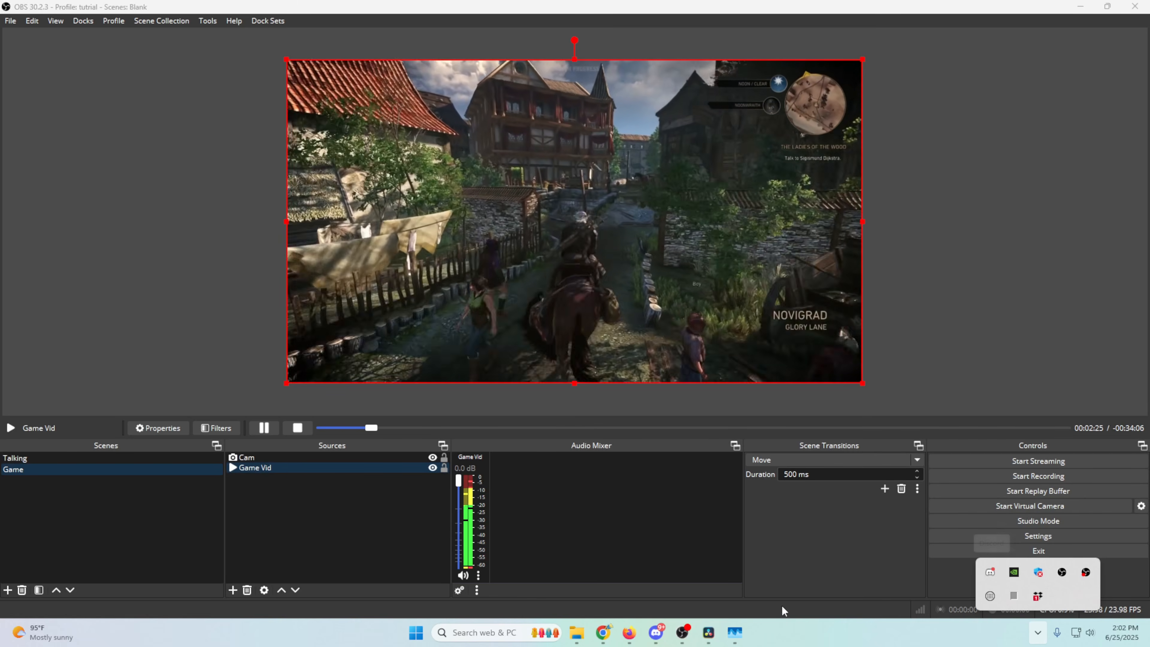
click(735, 632)
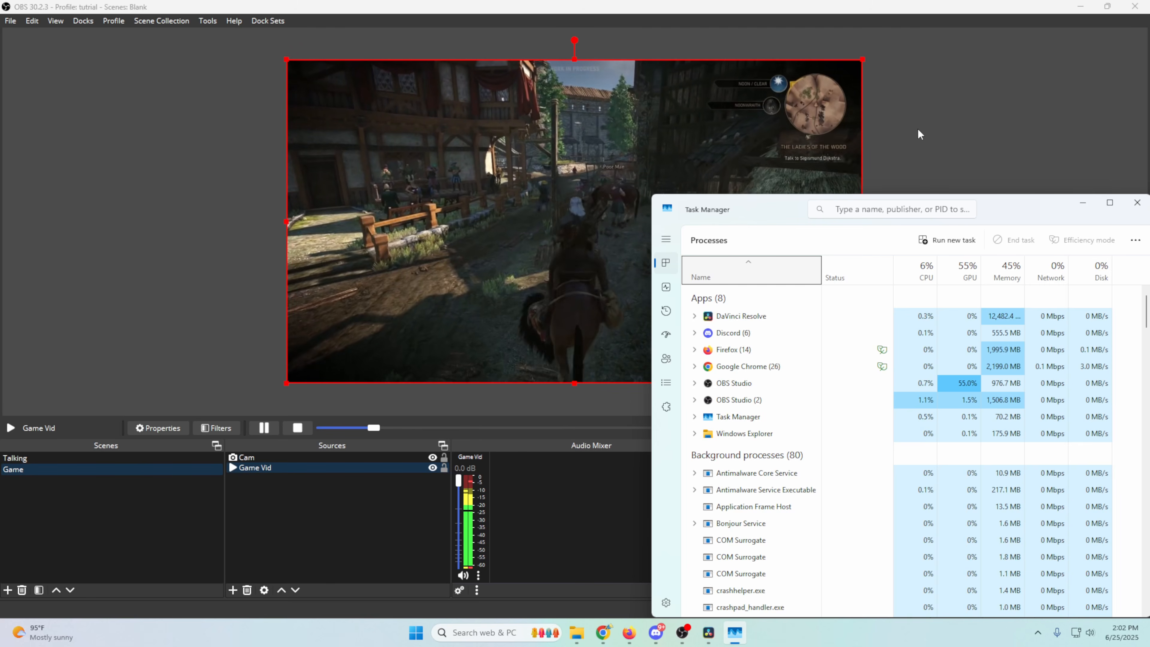
click(971, 161)
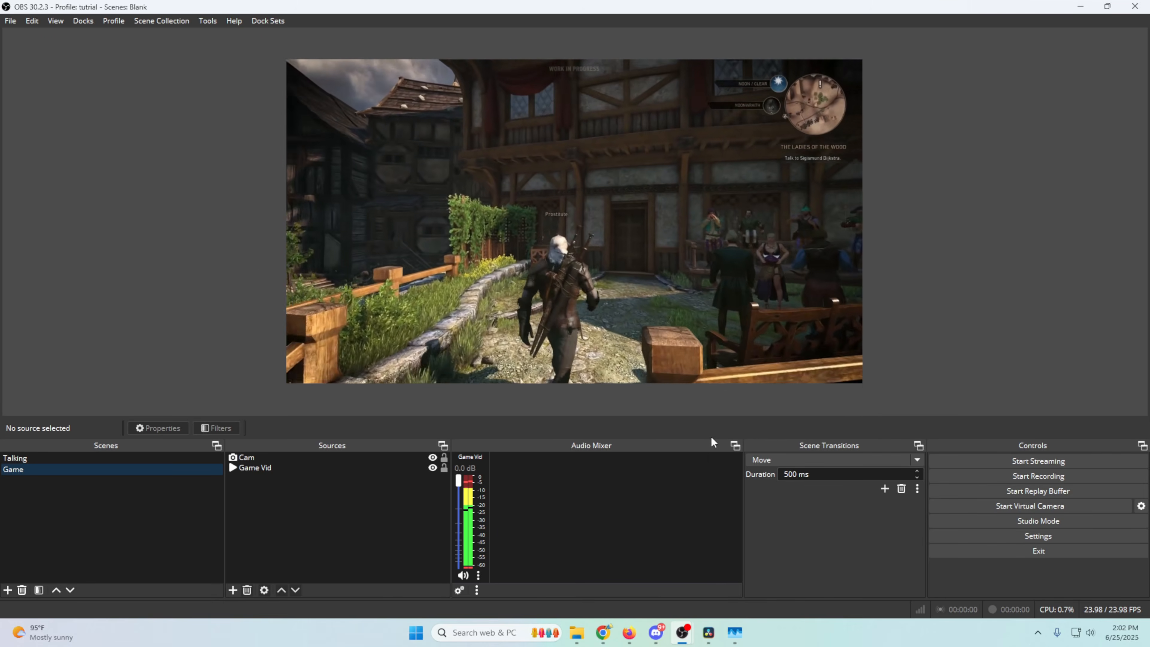
click(734, 632)
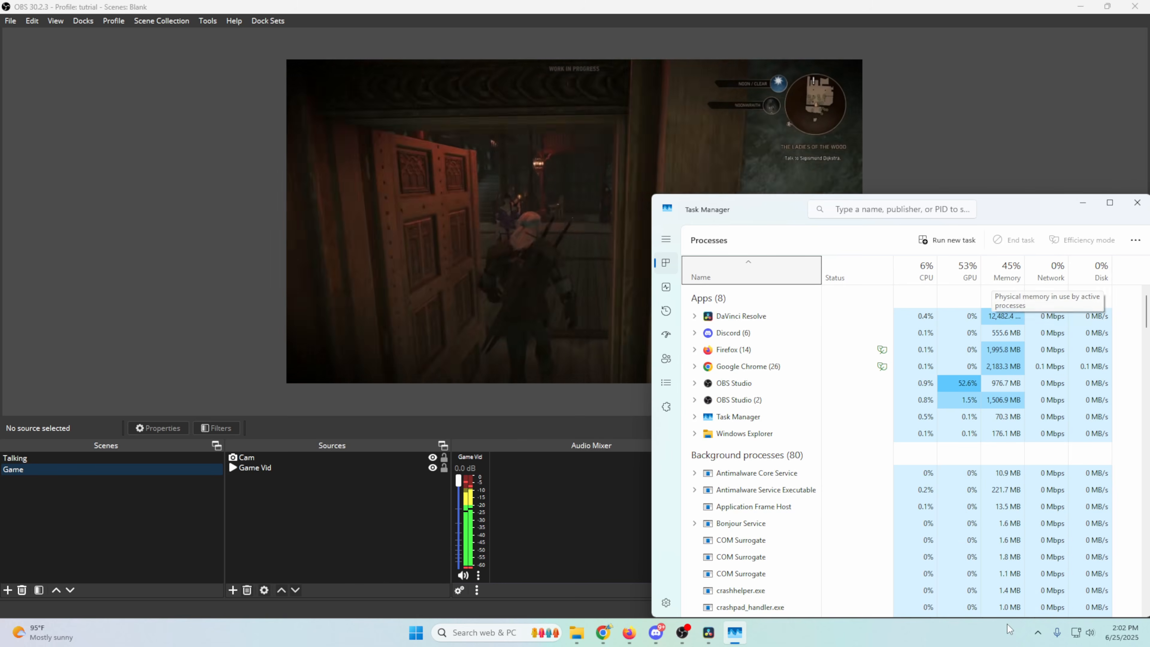
click(1038, 632)
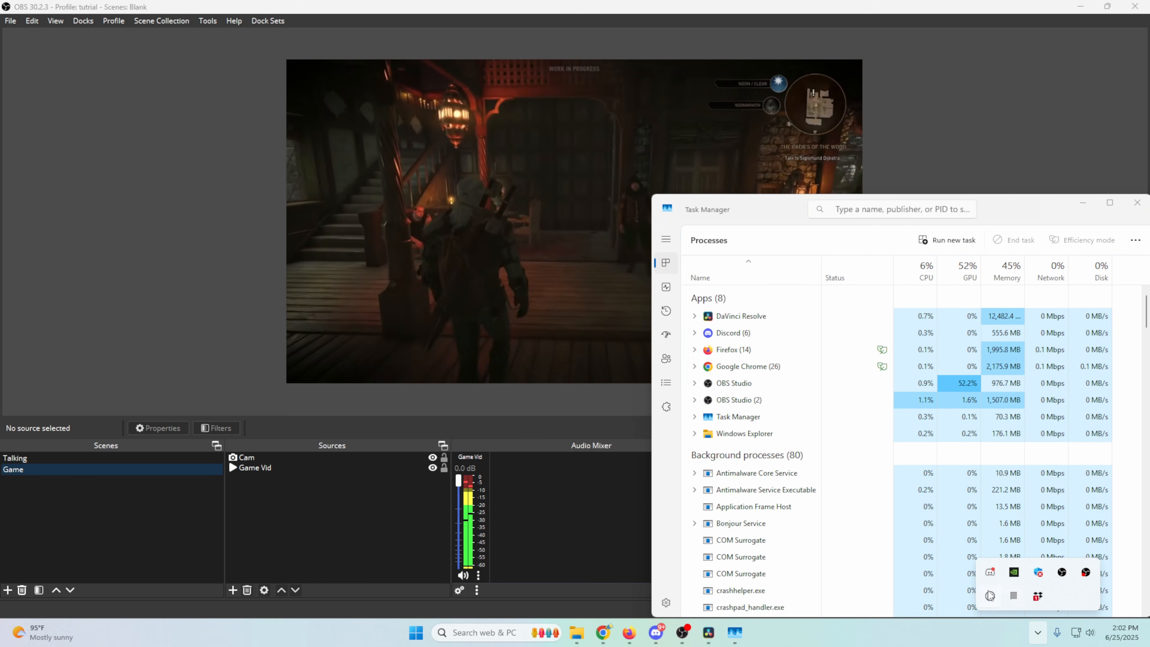
click(735, 632)
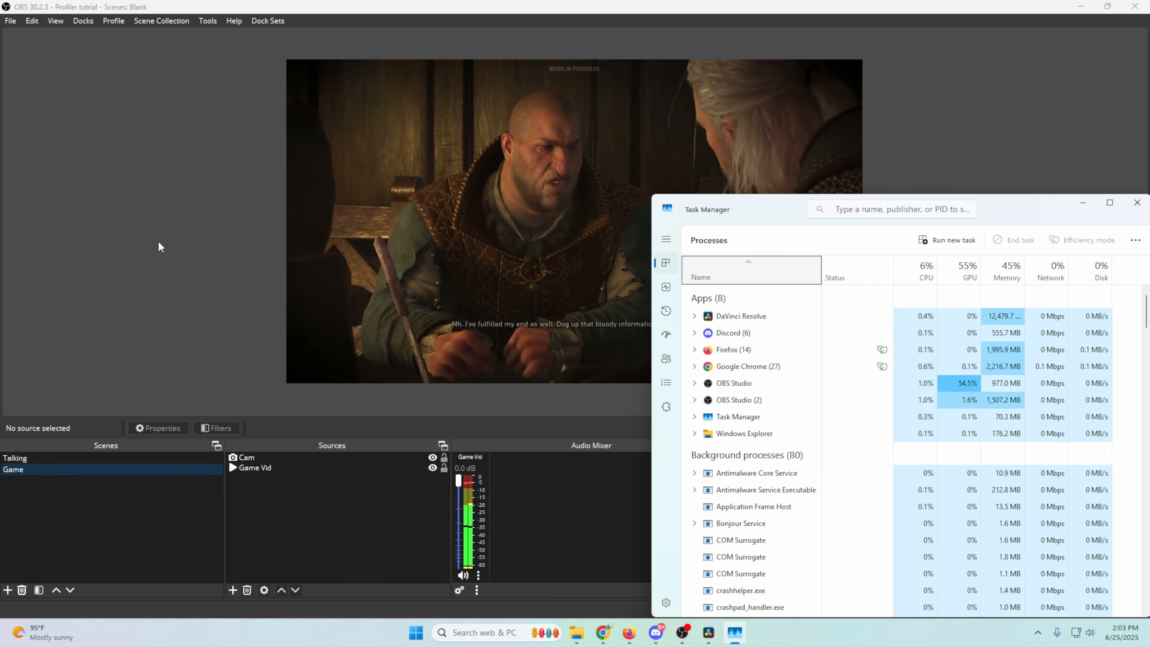
click(160, 232)
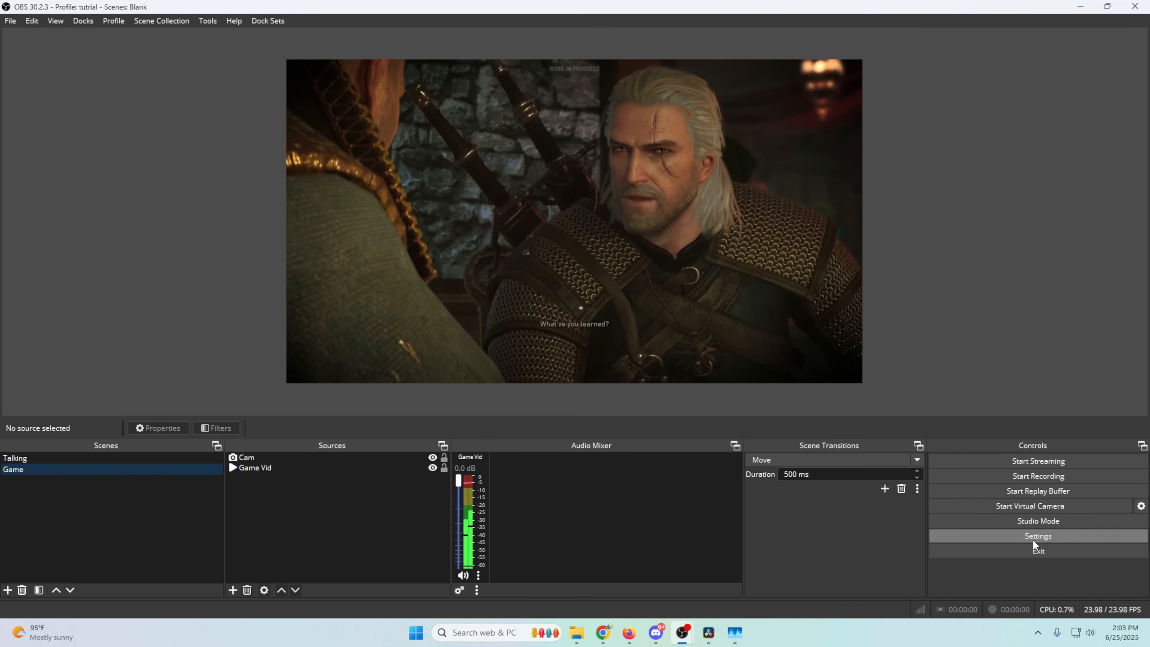
- Open the streaming output settings and set the video encoder to x264
click(1025, 535)
click(312, 171)
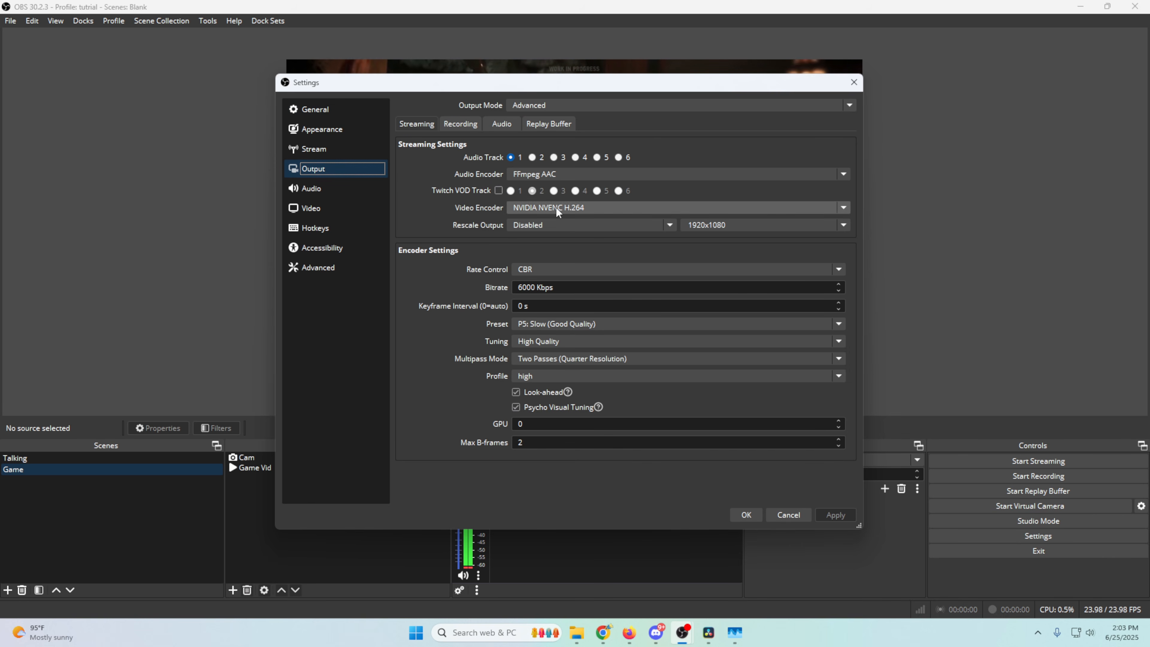
click(536, 207)
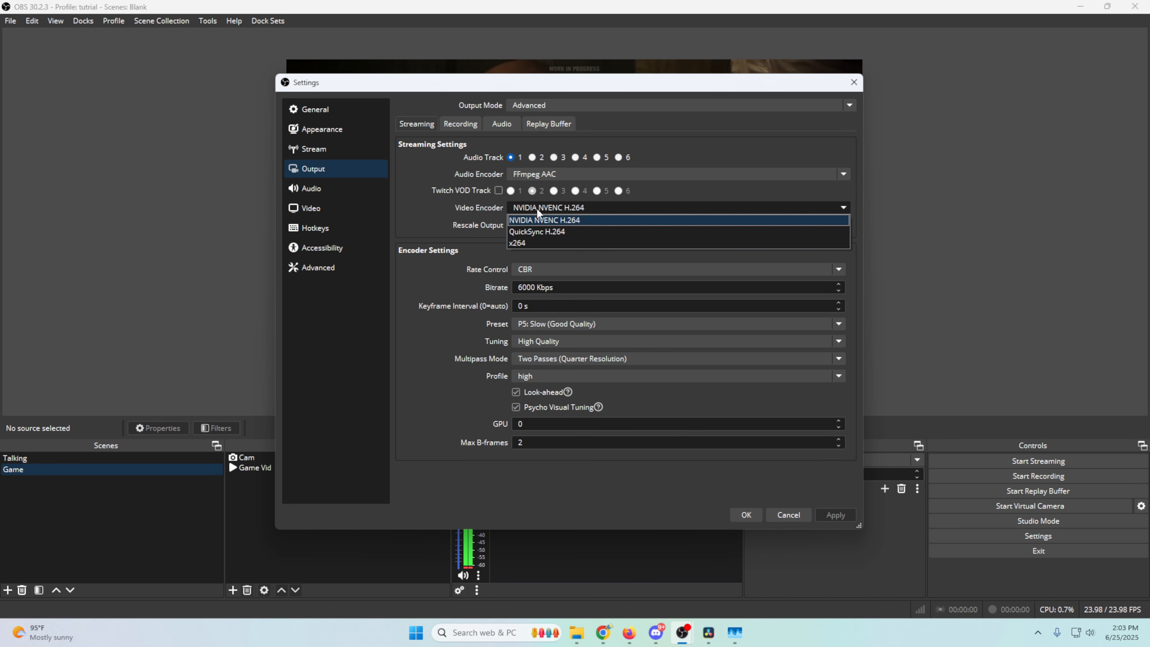
click(524, 239)
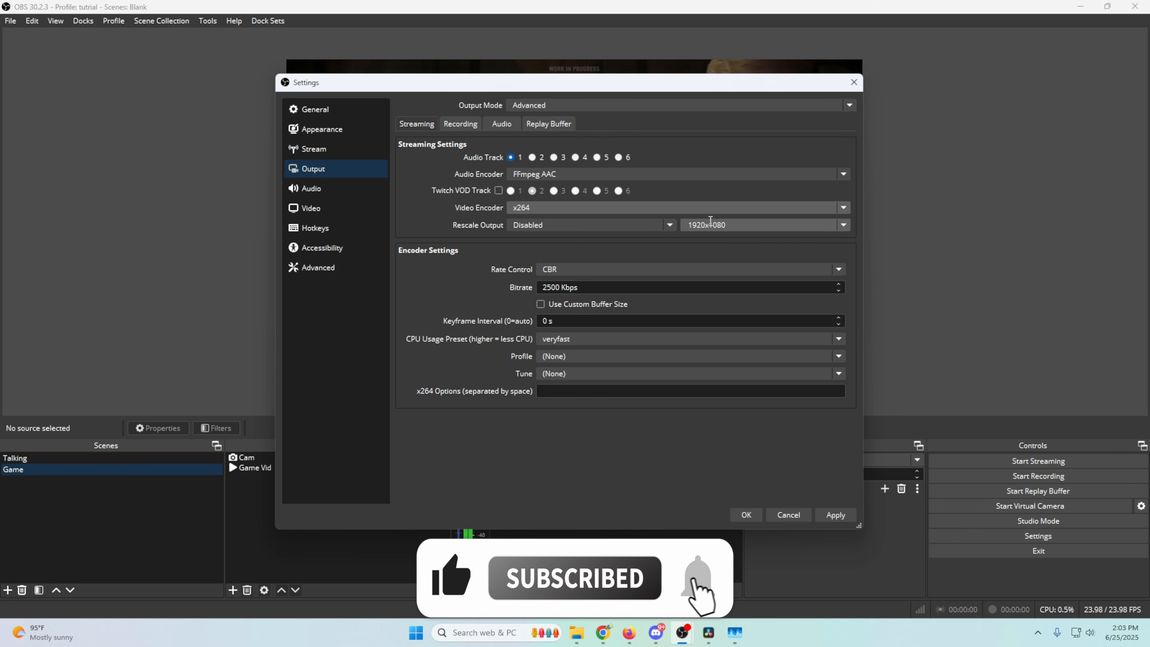
- Check the canvas and output resolutions in the video settings, and set the x264 streaming bitrate to 6000 Kbps
click(317, 208)
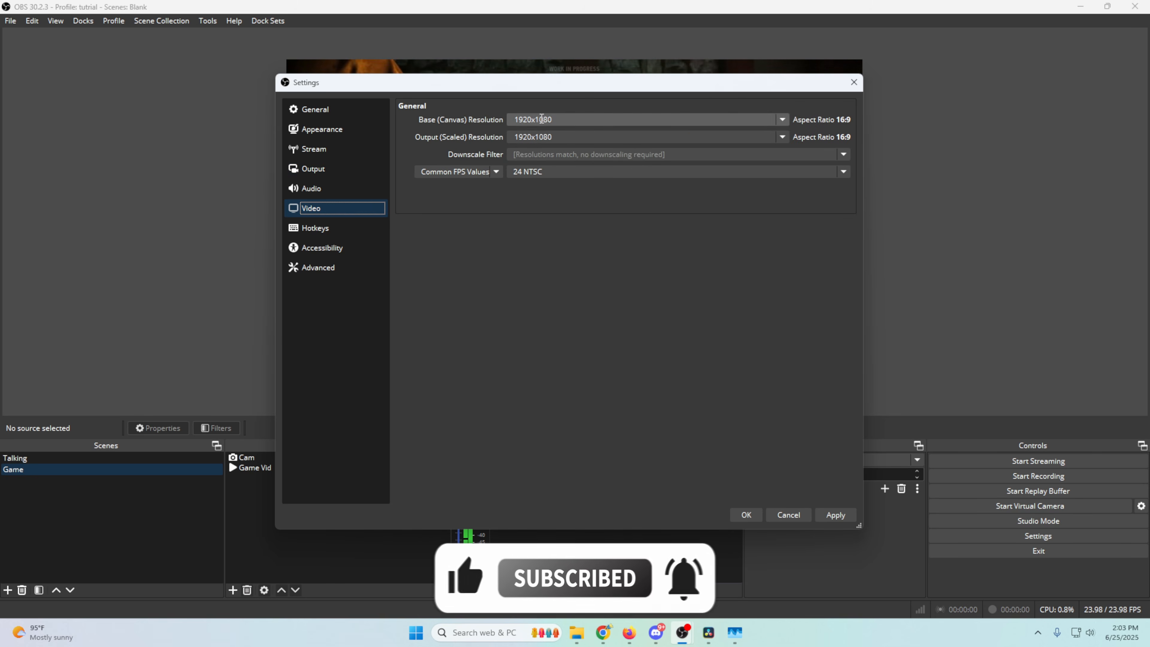
click(337, 173)
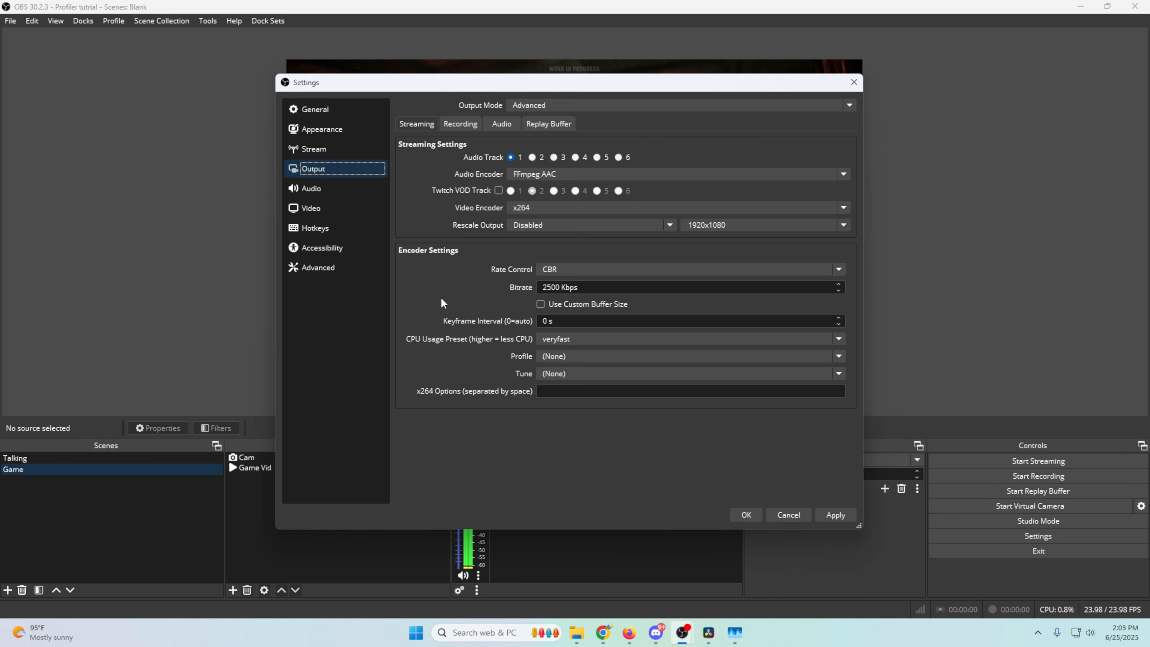
drag(560, 287, 514, 285)
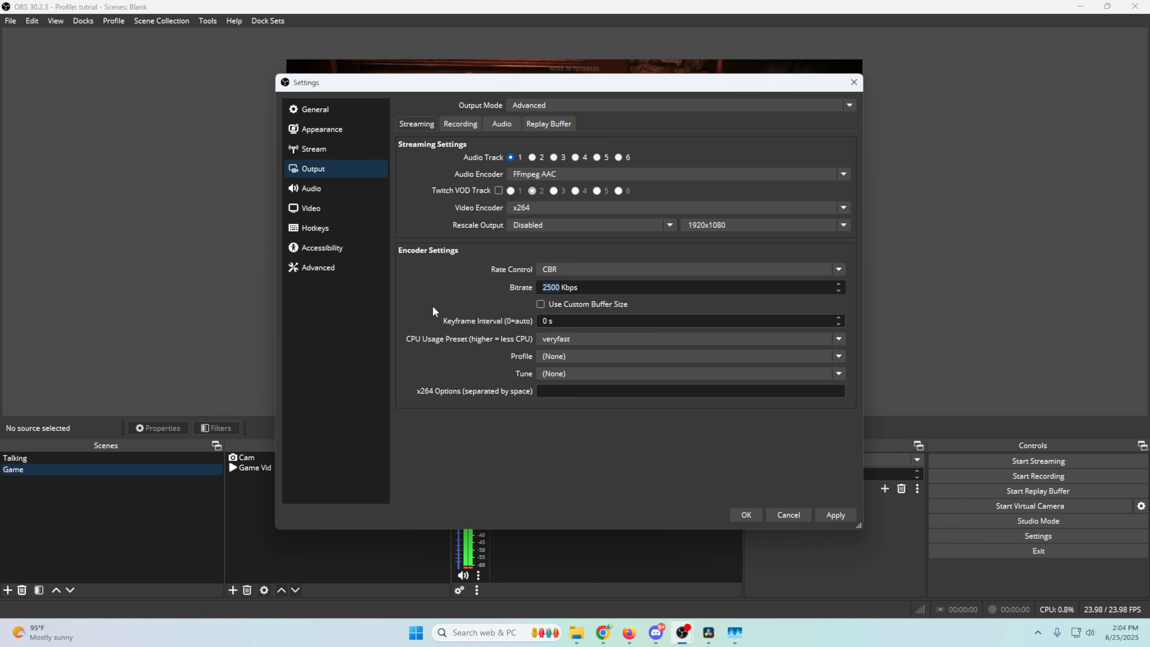
text(6000)
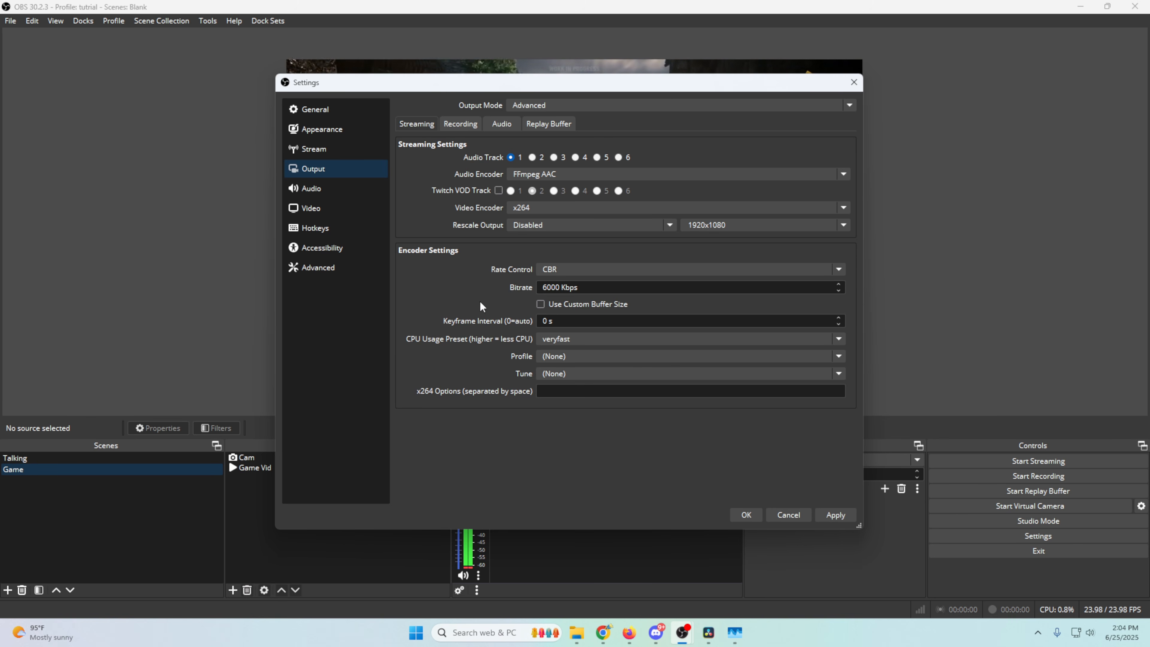
- Review the x264 CPU usage presets and the resolution and frame rate in the video settings without changing them
click(577, 339)
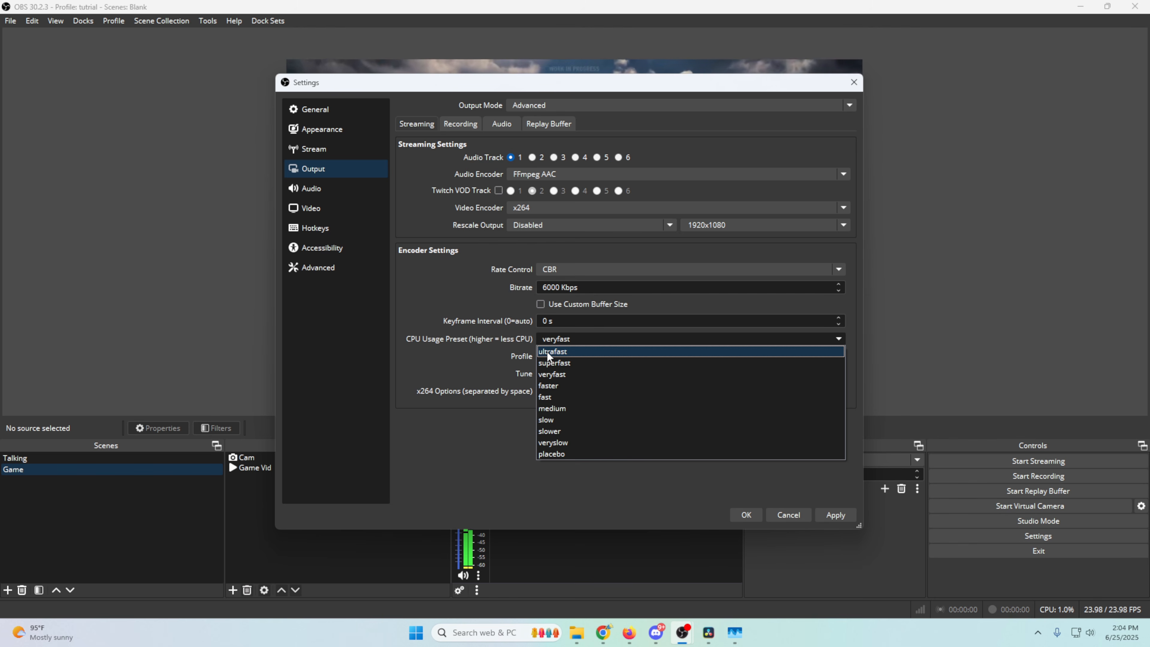
click(406, 311)
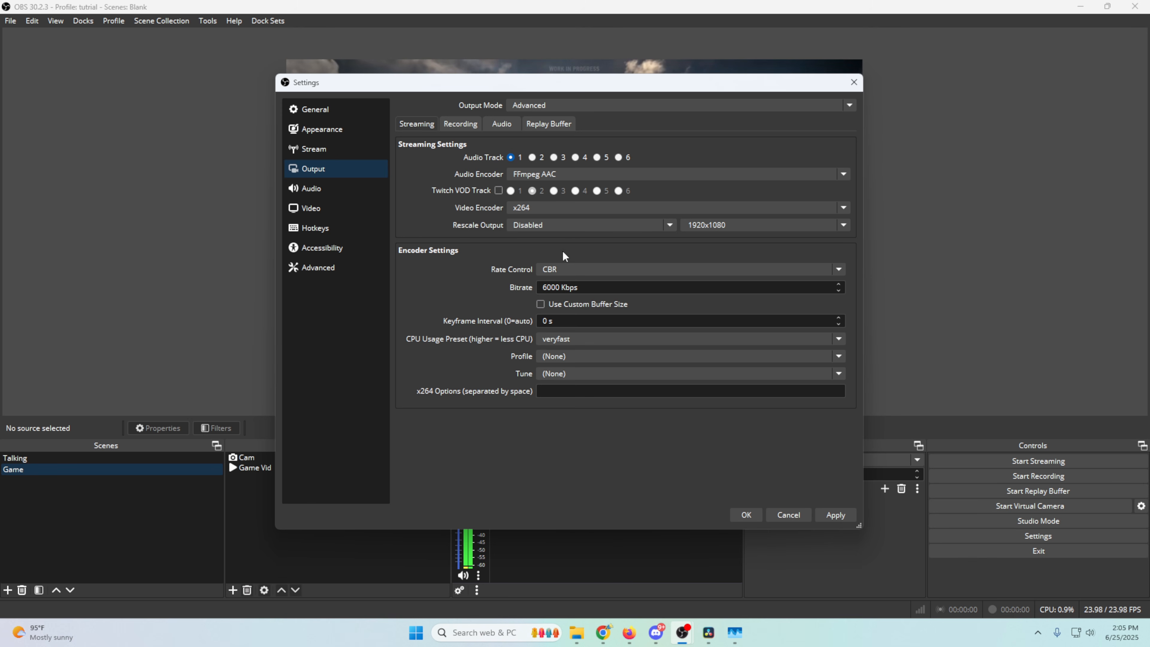
click(327, 210)
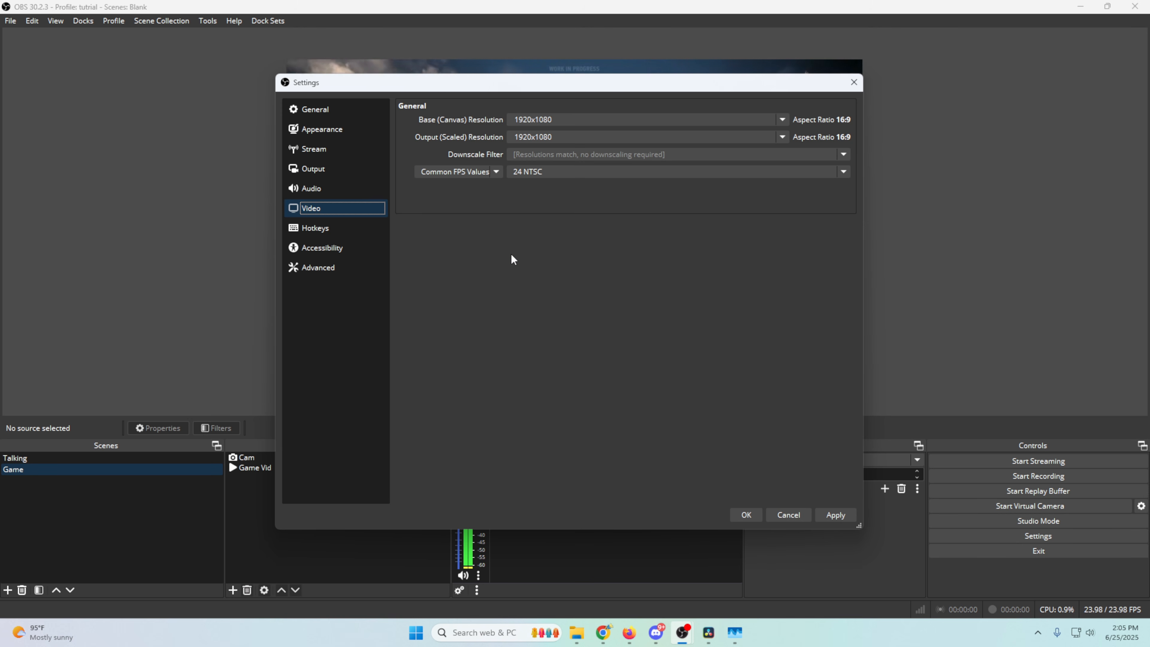
click(353, 171)
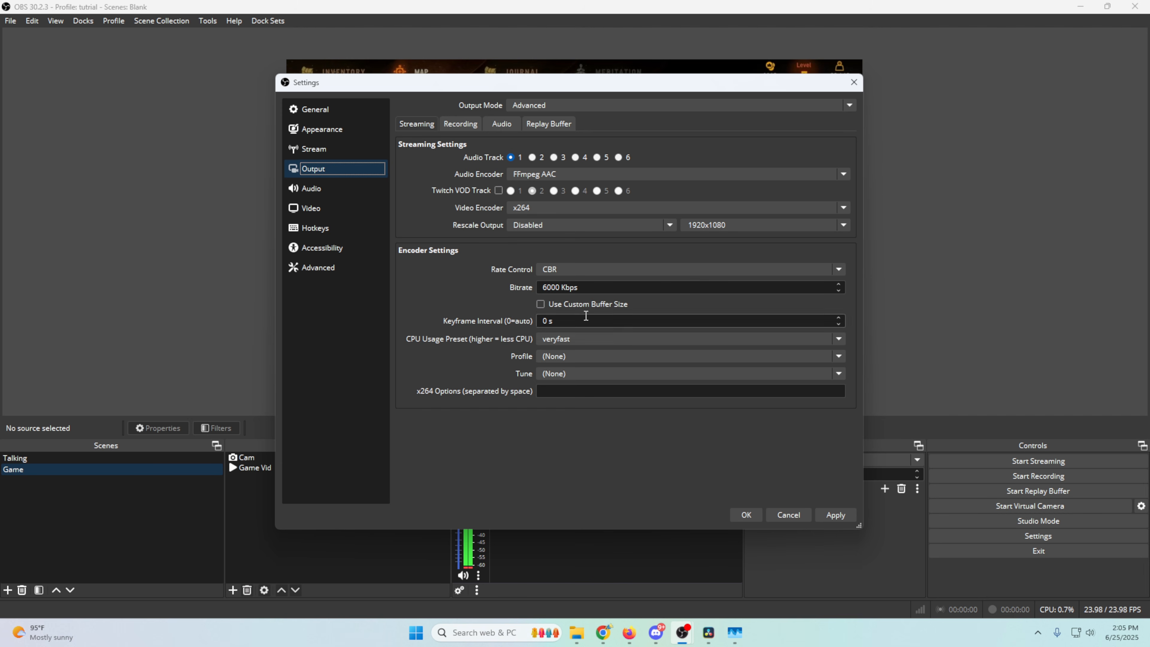
- Set the streaming video encoder to NVIDIA NVENC H.264
drag(559, 288, 547, 286)
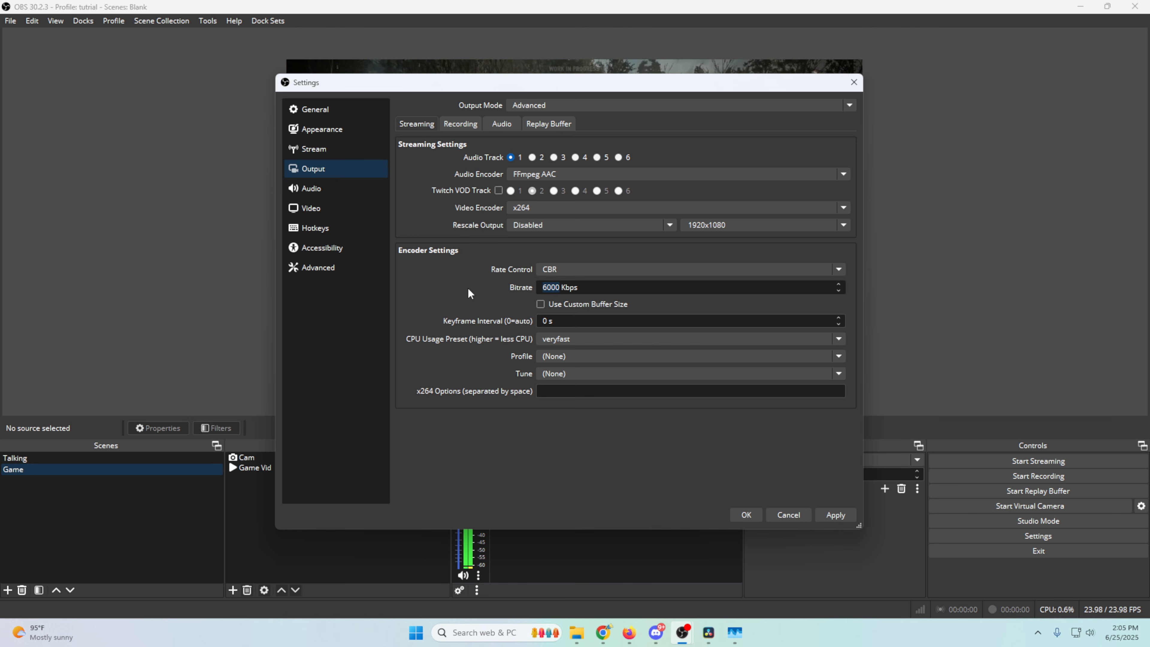
click(576, 209)
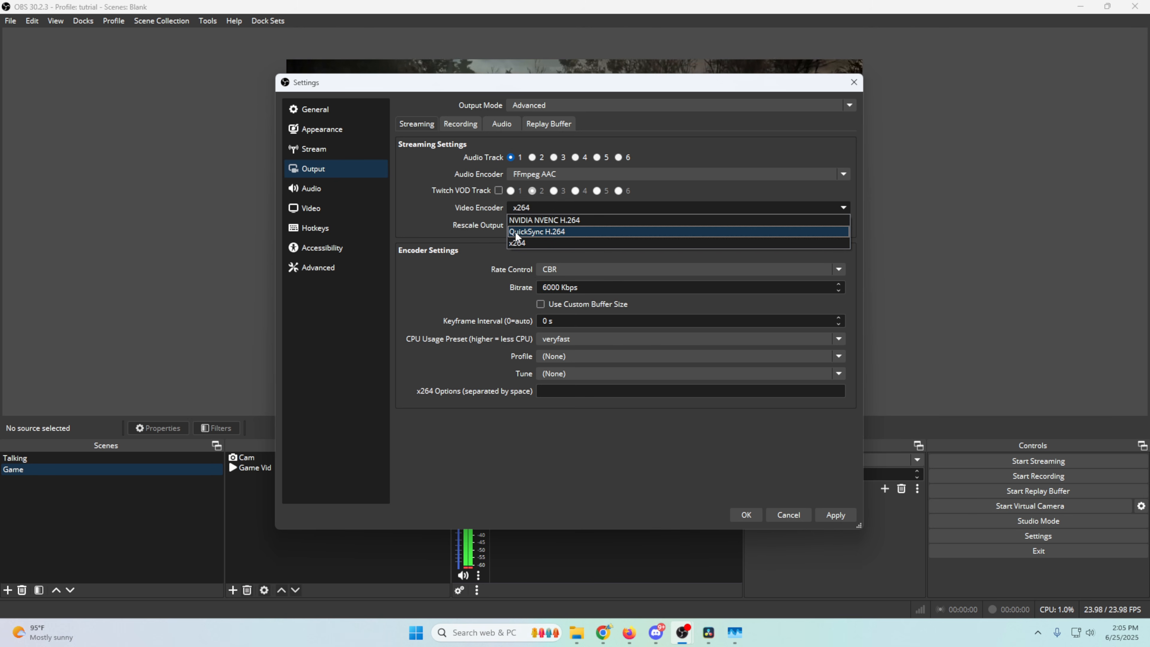
click(546, 221)
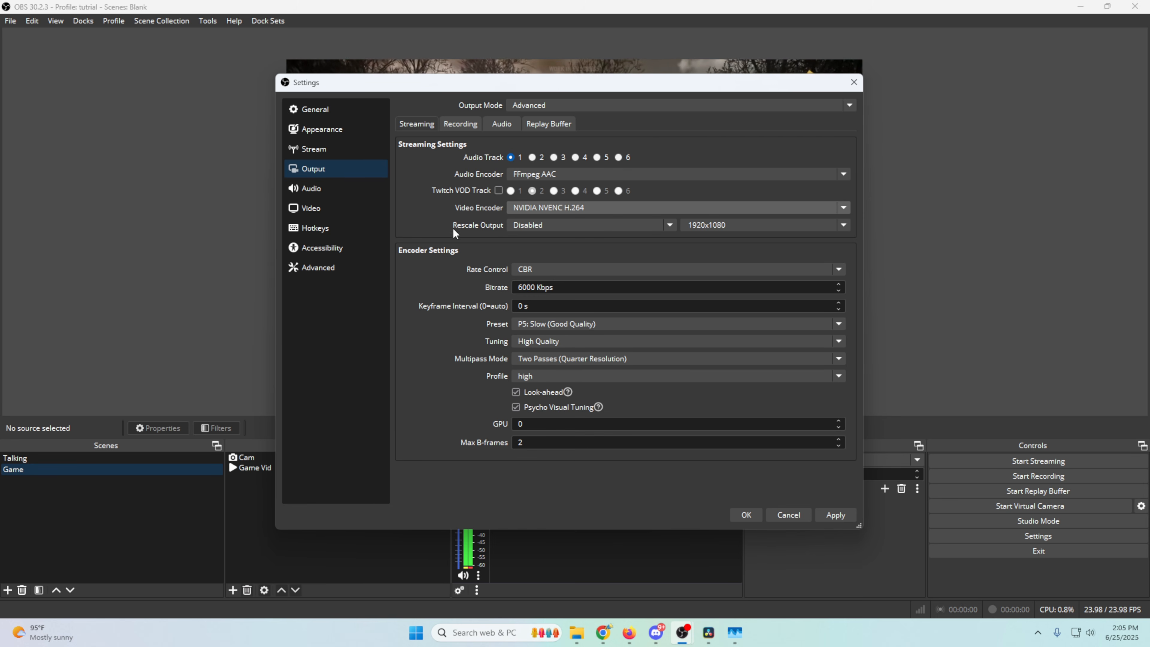
click(553, 207)
click(443, 342)
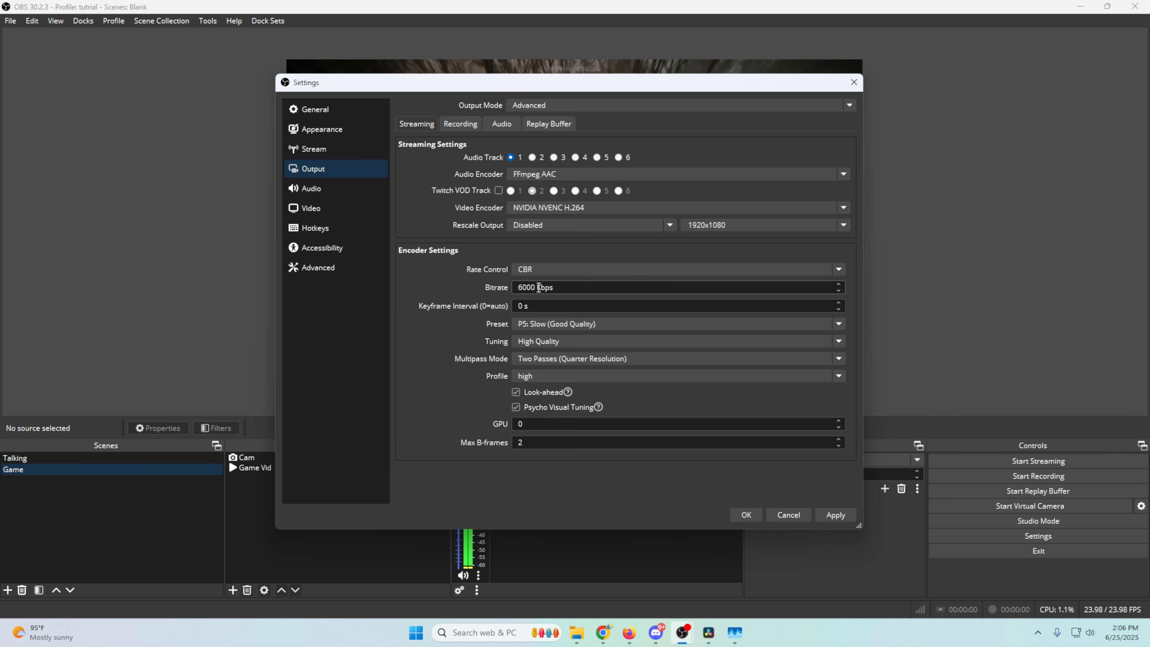
- Review the NVENC bitrate and the available encoder presets without changing them
drag(535, 288, 481, 287)
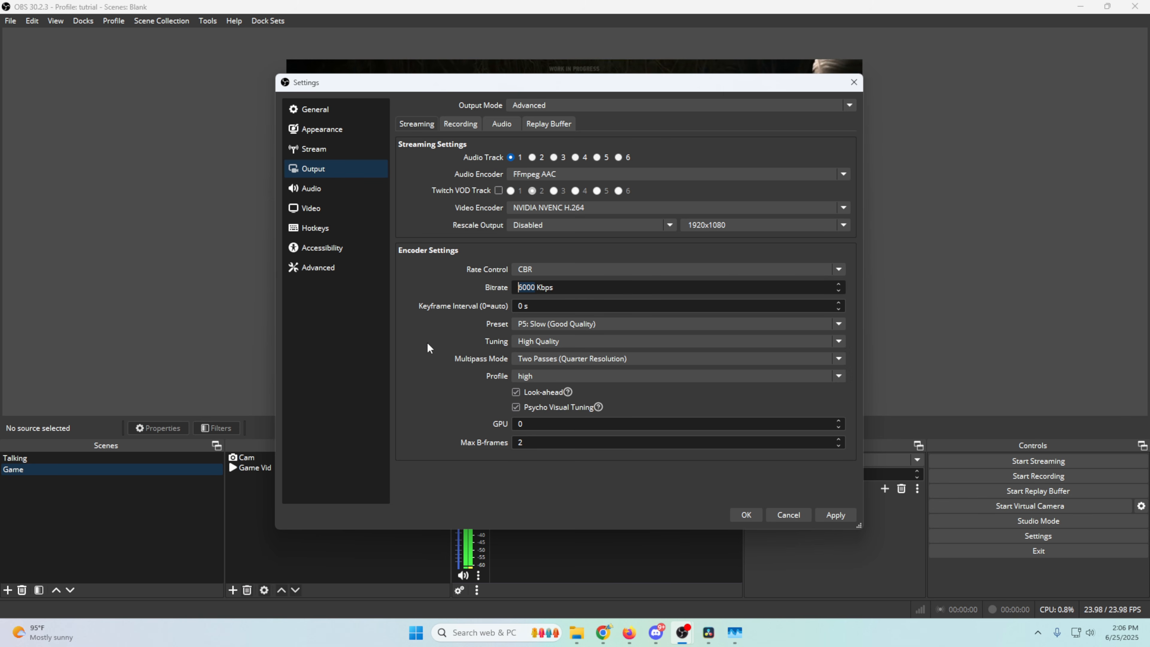
click(571, 324)
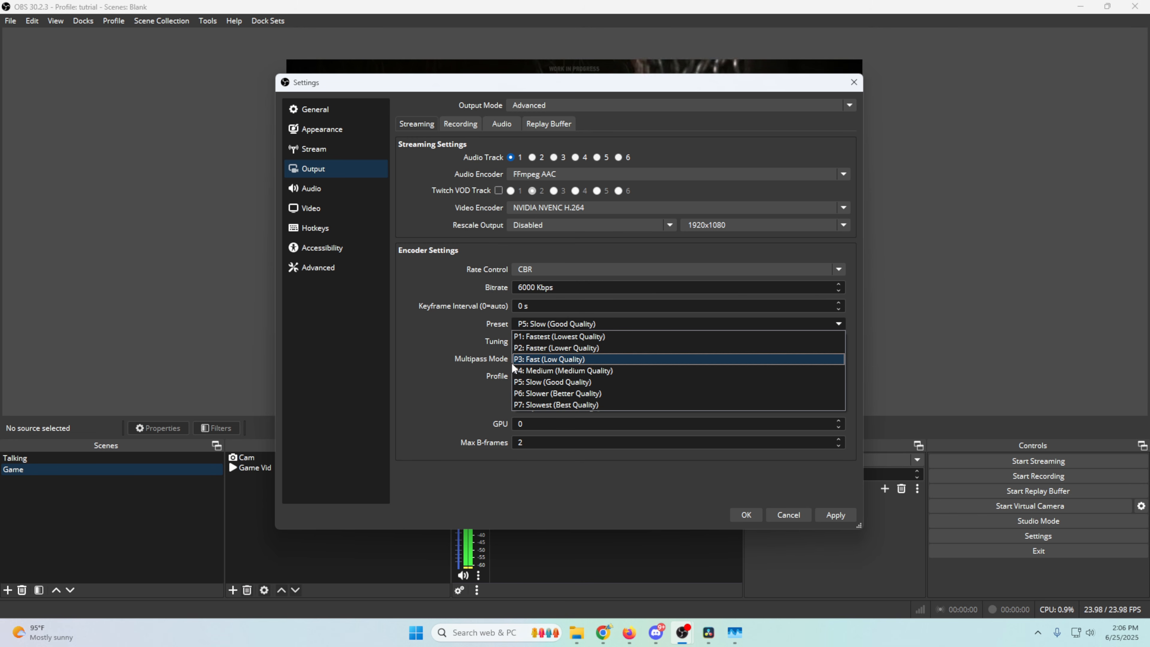
click(447, 356)
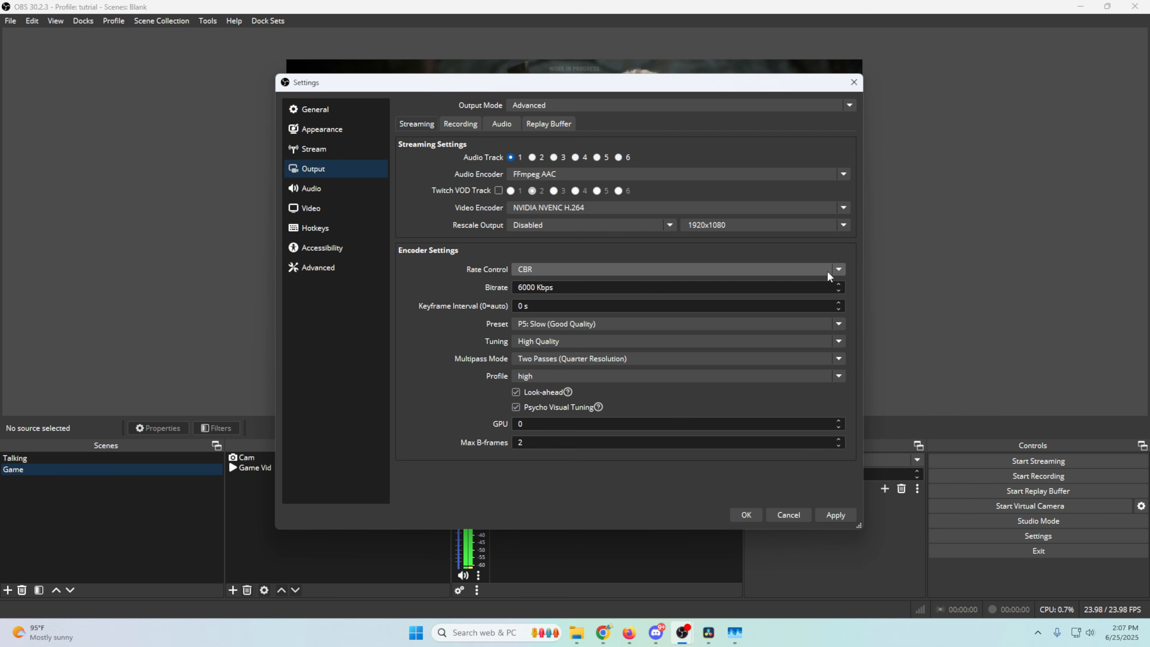
- Try the CQP rate control for the NVENC stream encoder, return it to CBR, and review the remaining rate control options
click(838, 270)
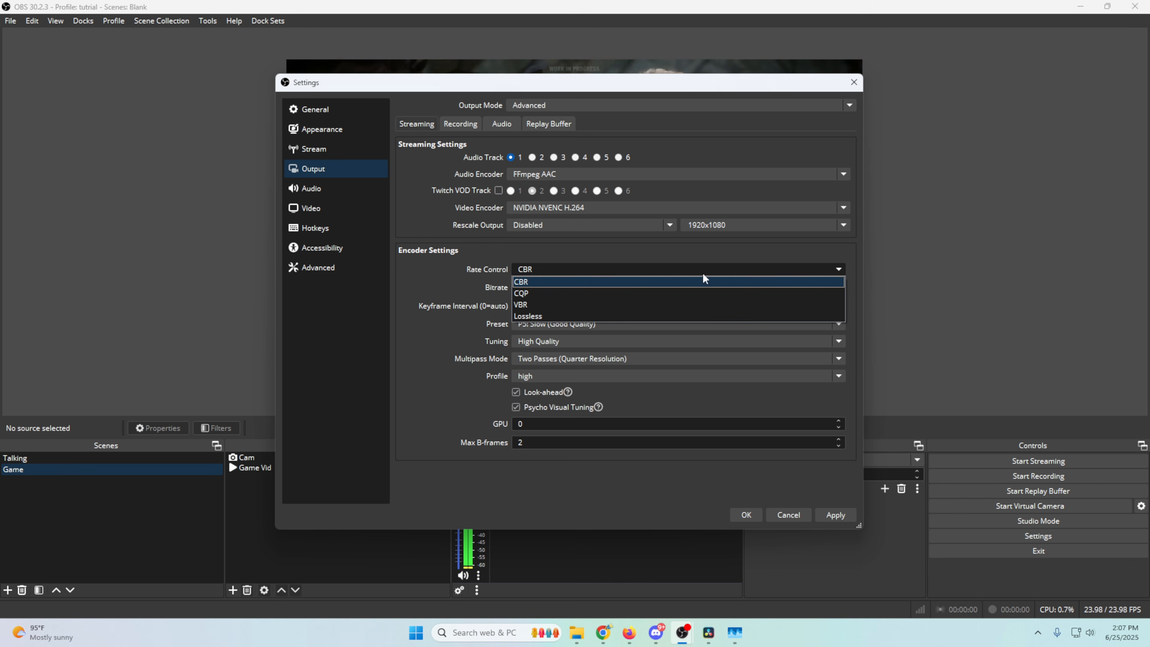
click(534, 293)
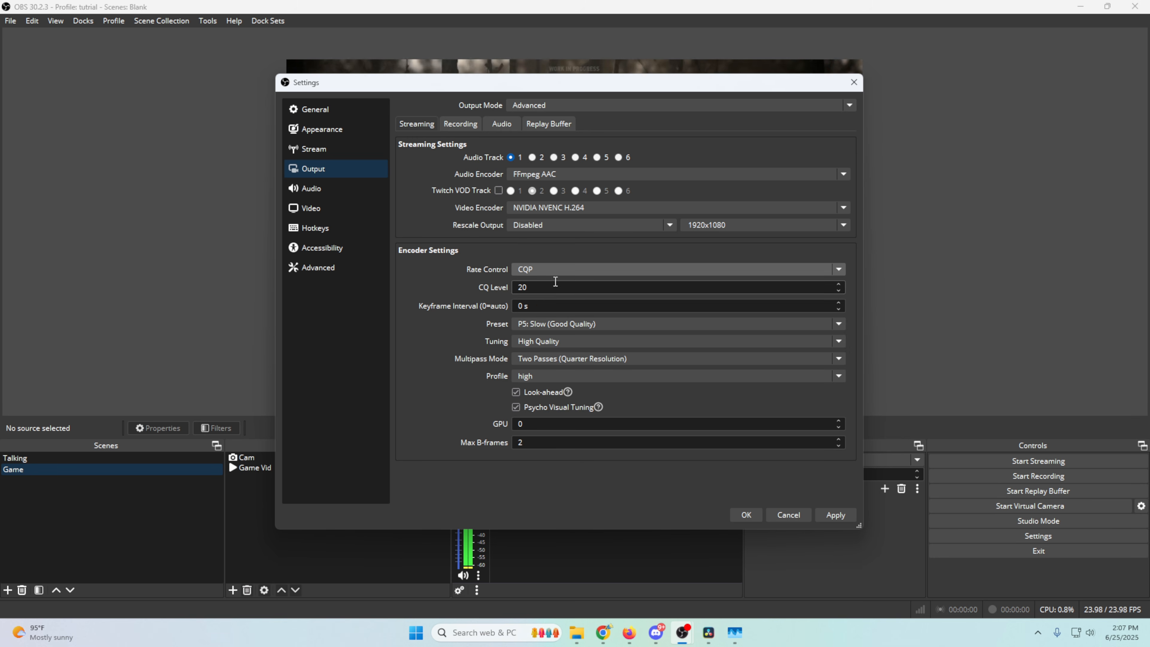
click(566, 267)
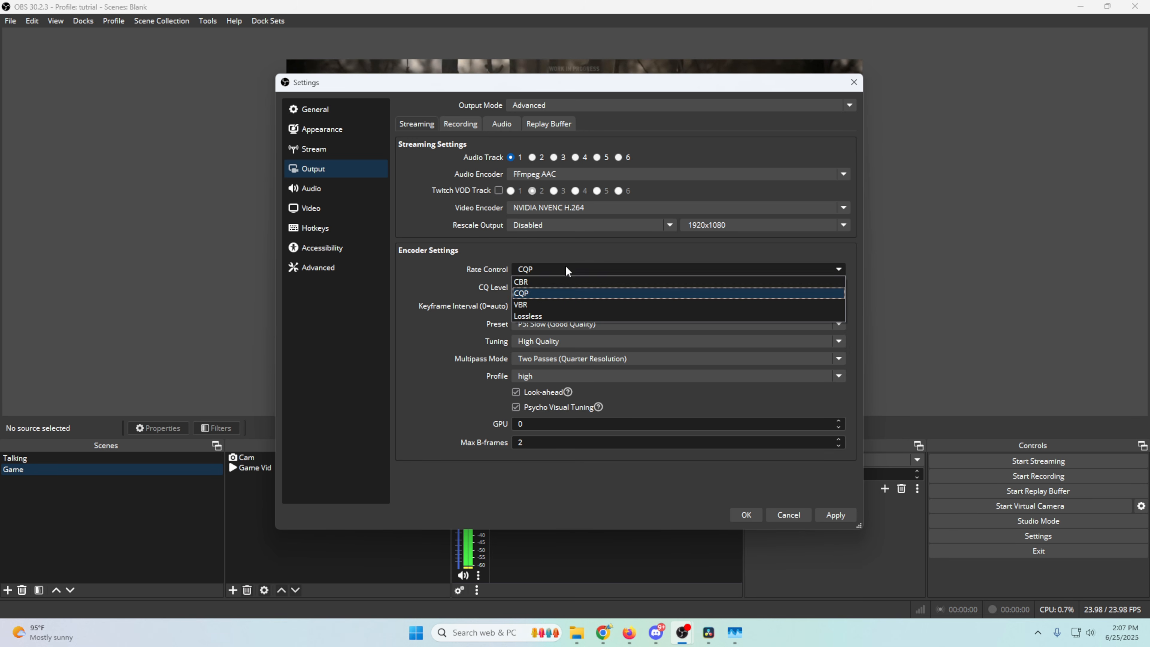
click(542, 282)
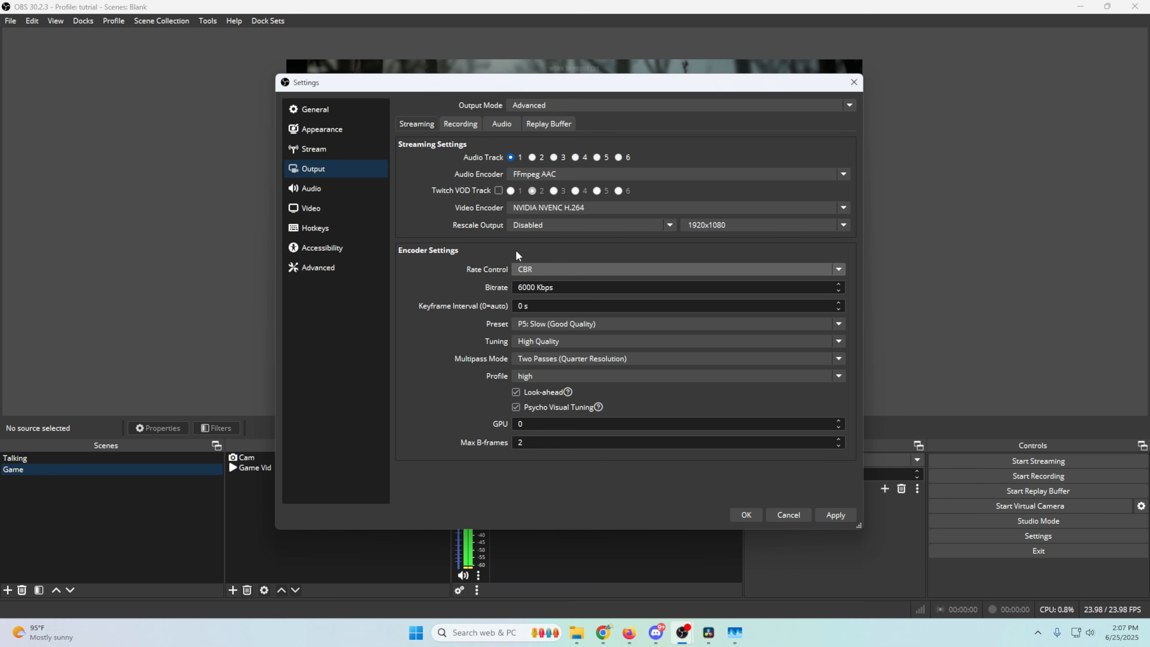
click(574, 269)
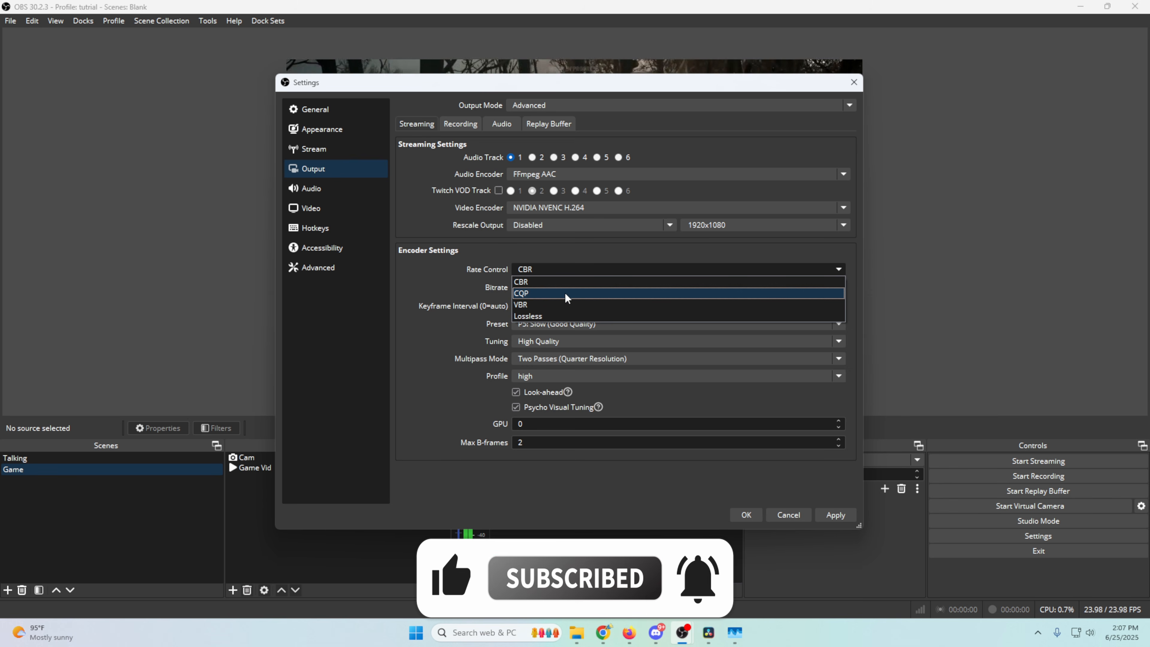
click(485, 284)
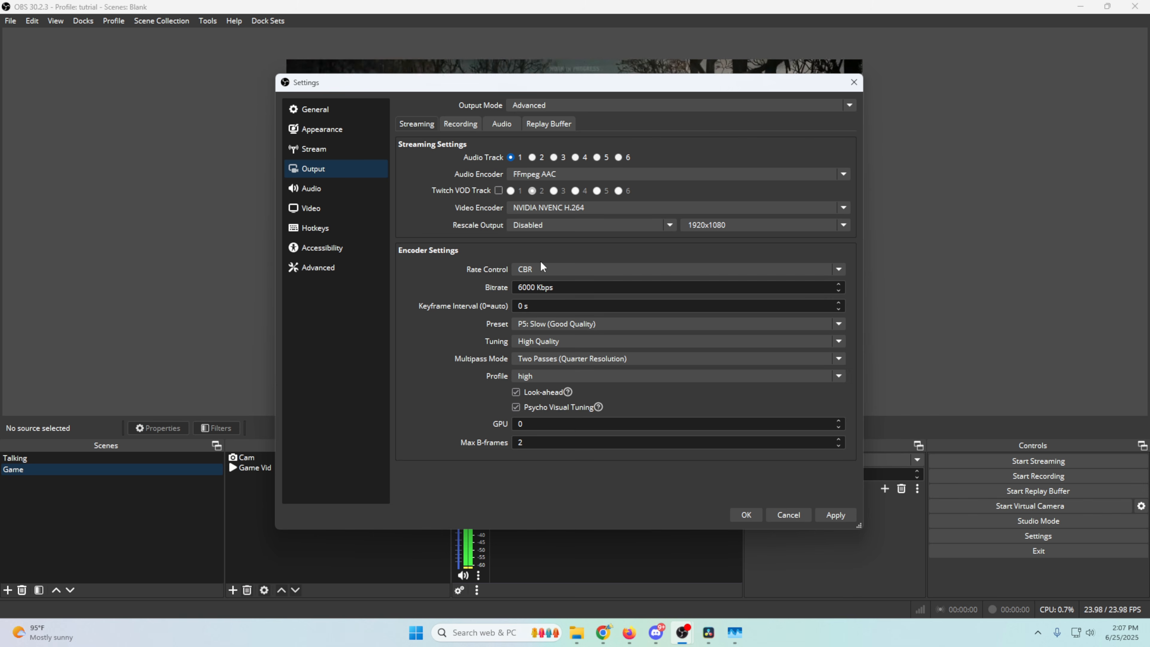
- Check the system load in Task Manager, then try the x264 video encoder in OBS Studio and return to NVIDIA NVENC H.264
click(731, 637)
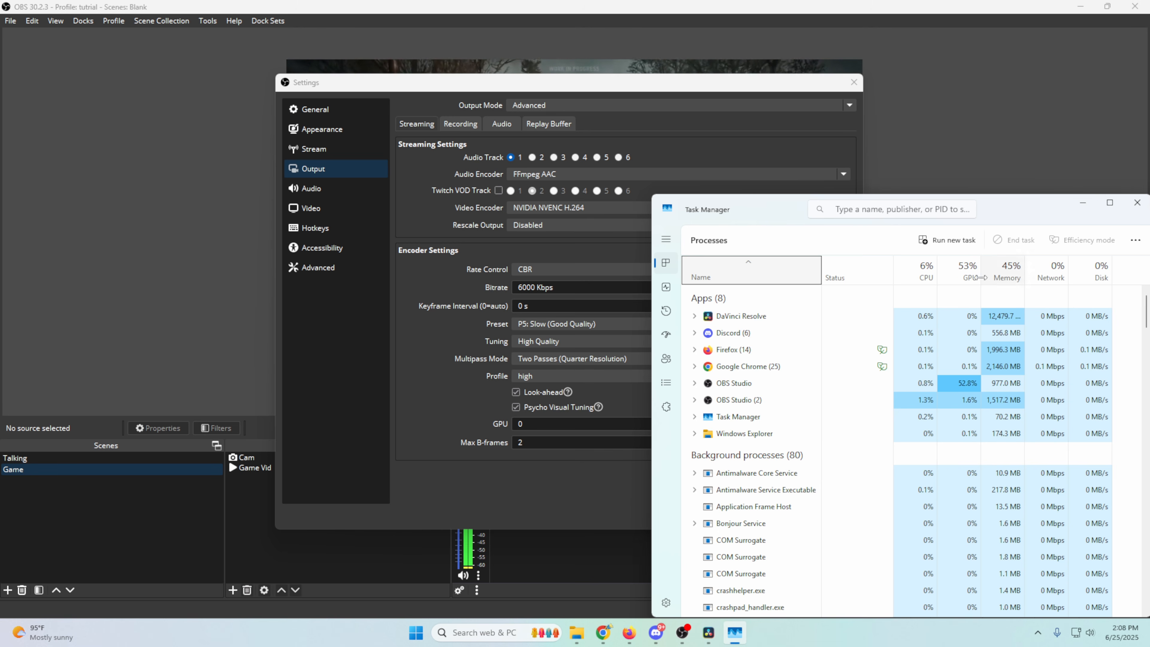
click(576, 207)
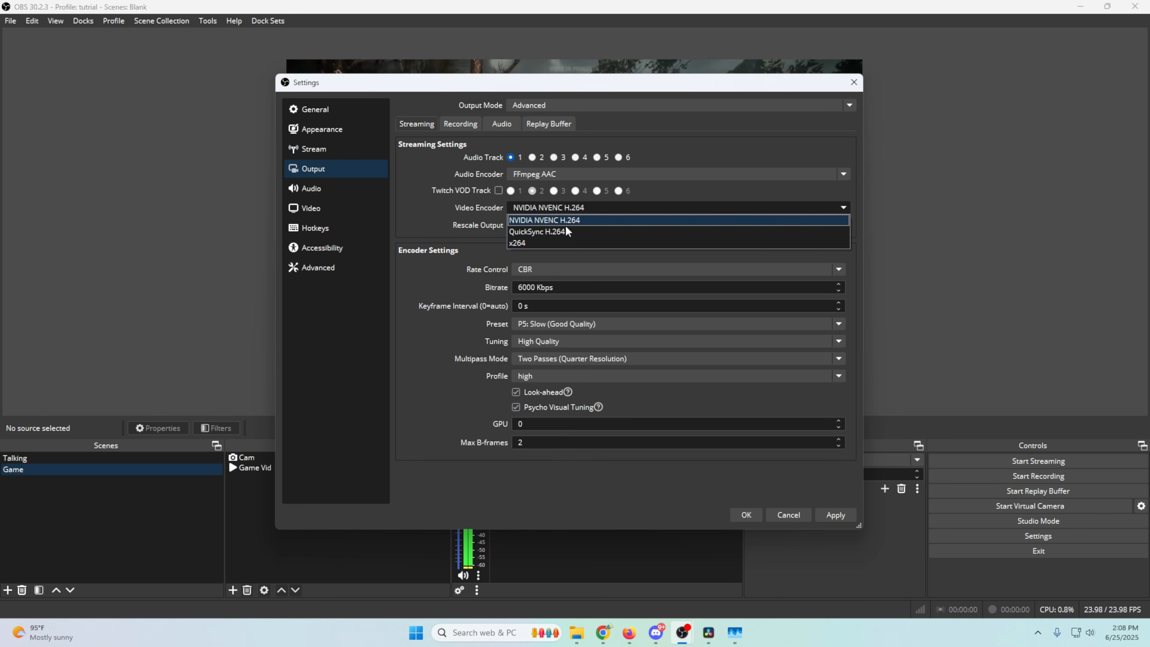
click(547, 241)
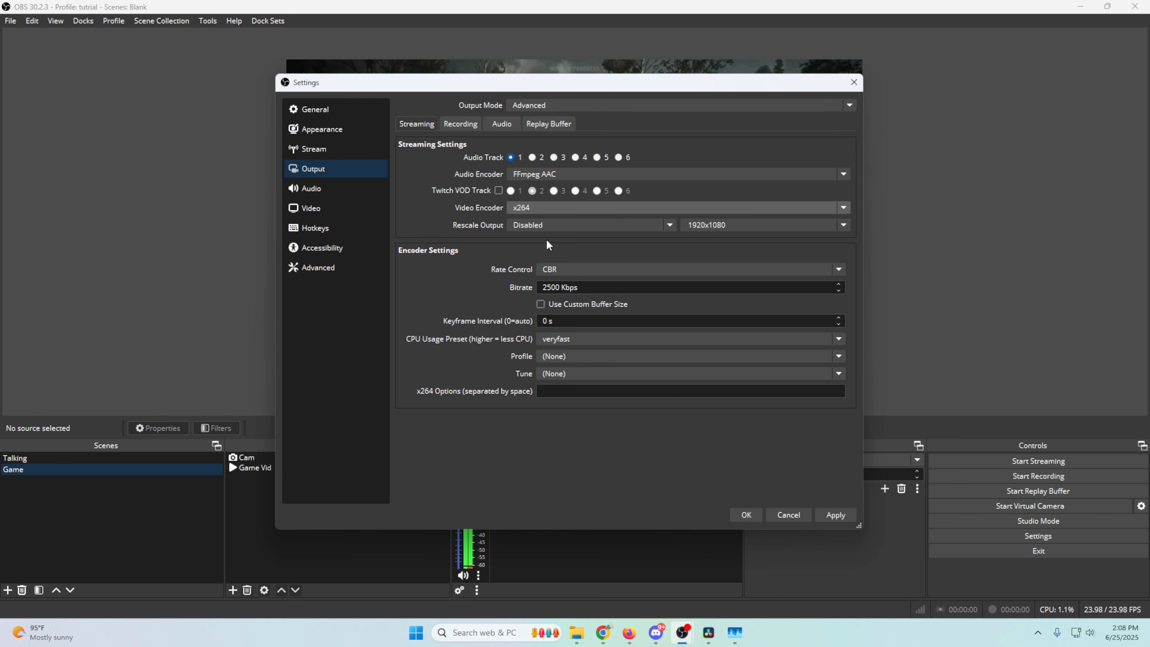
click(572, 206)
click(545, 220)
- Check the GPU load in Task Manager and review the NVENC encoder presets in OBS Studio without changing them
click(734, 633)
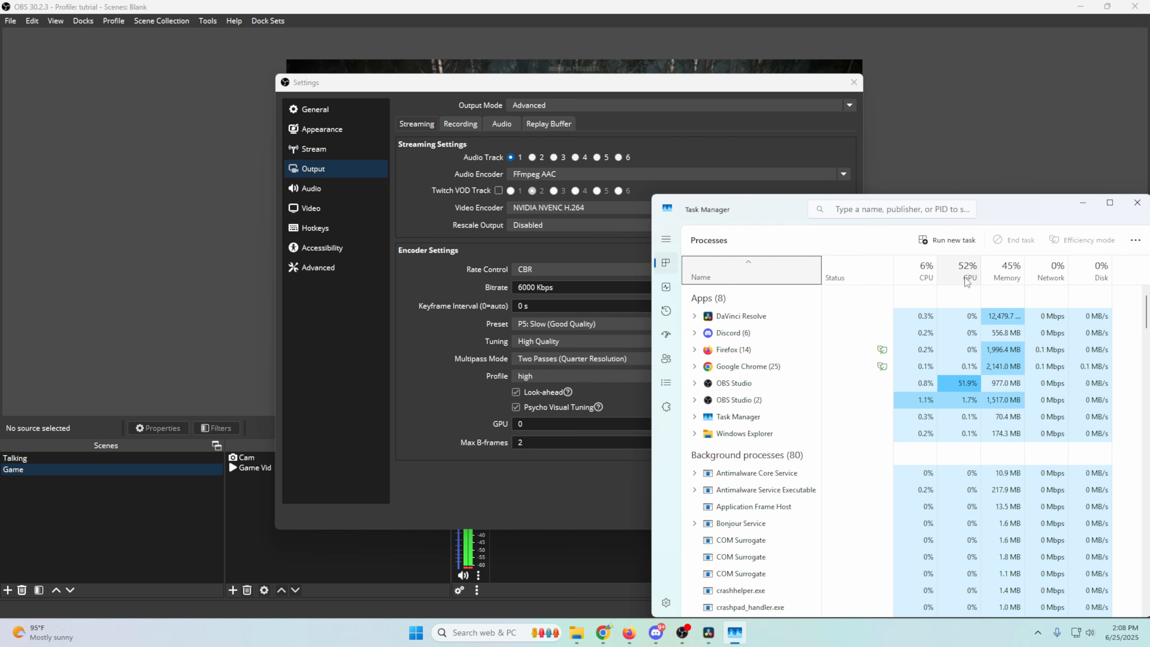
click(555, 253)
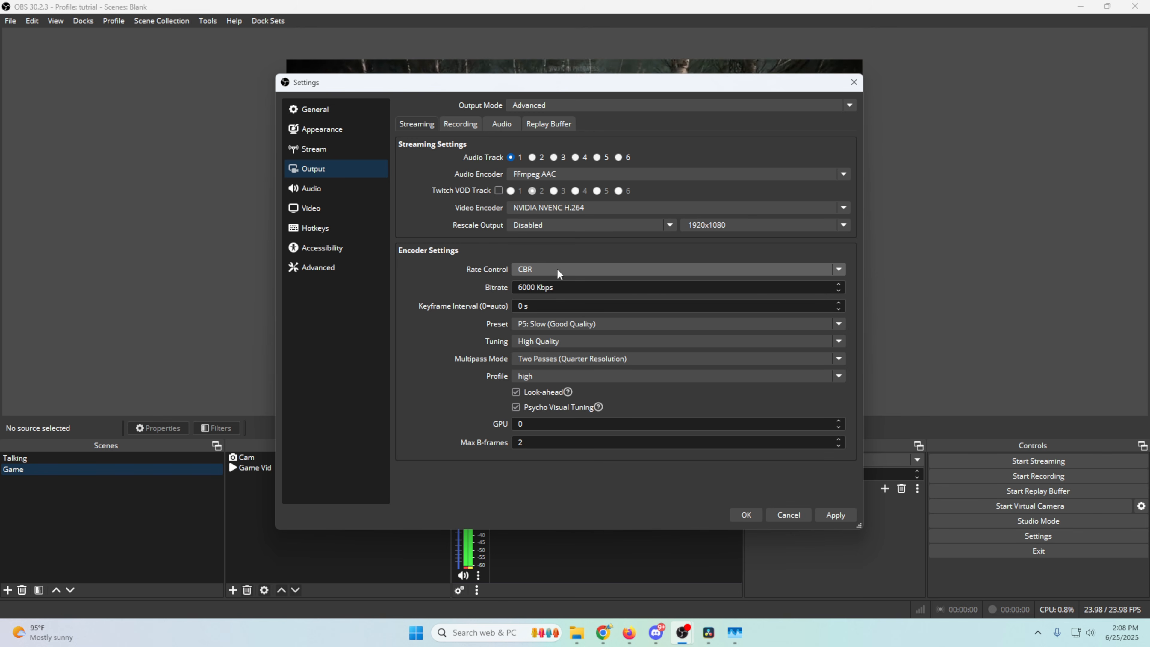
click(591, 323)
click(437, 334)
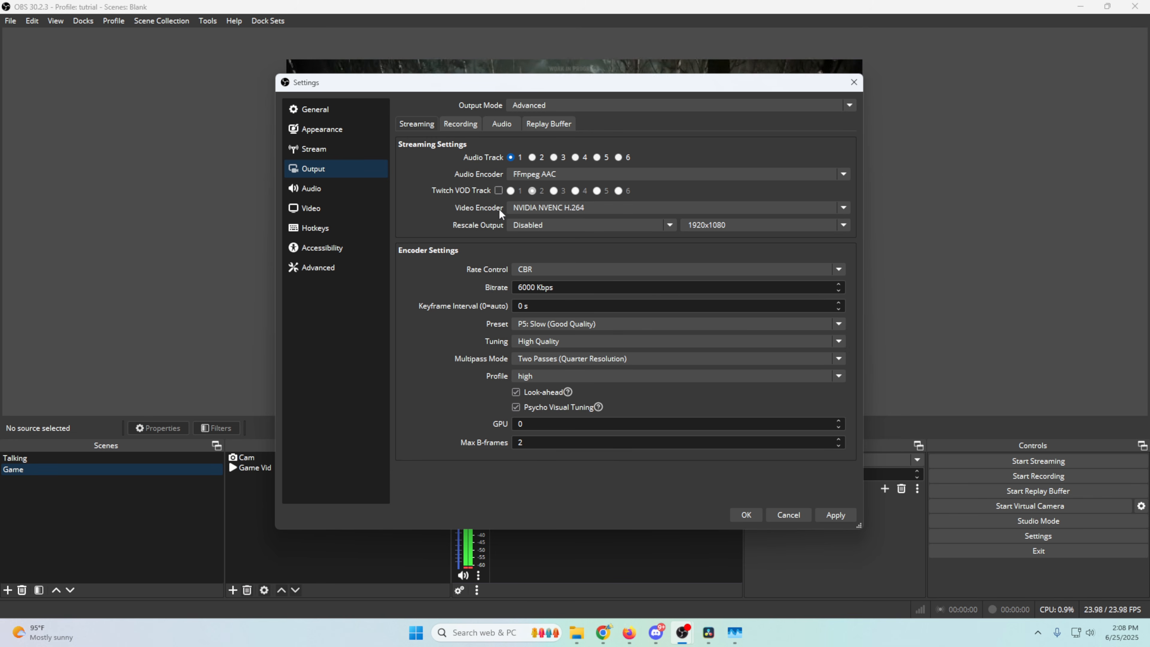
- Review the resolutions and the available common FPS values in the video settings without changing them
click(332, 210)
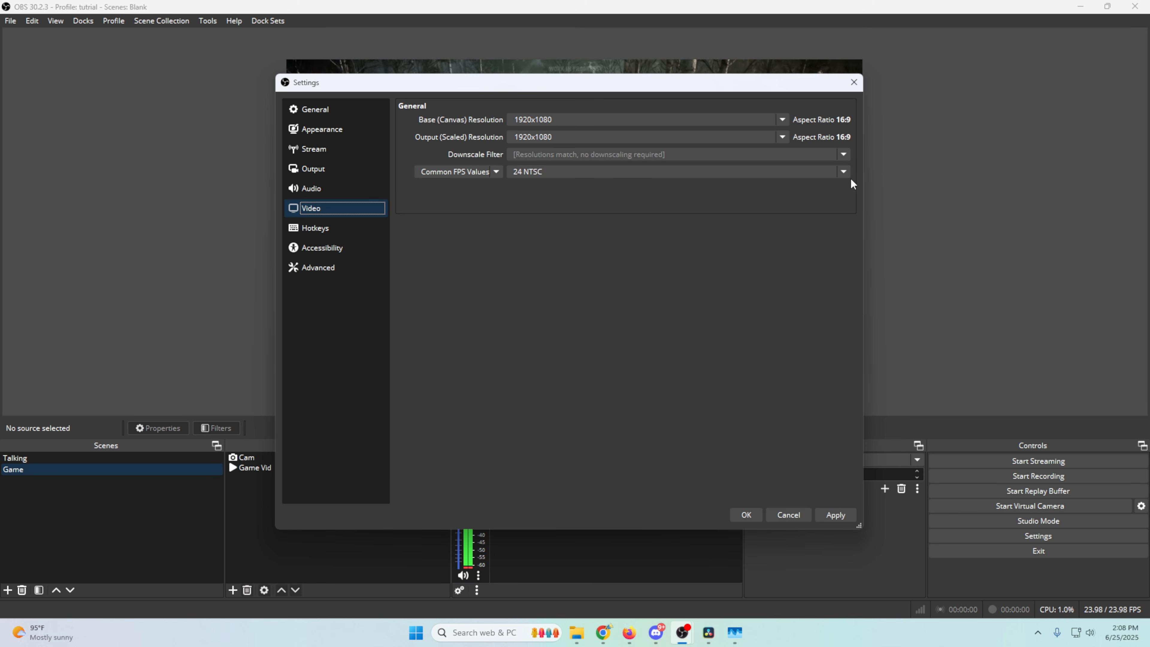
click(844, 171)
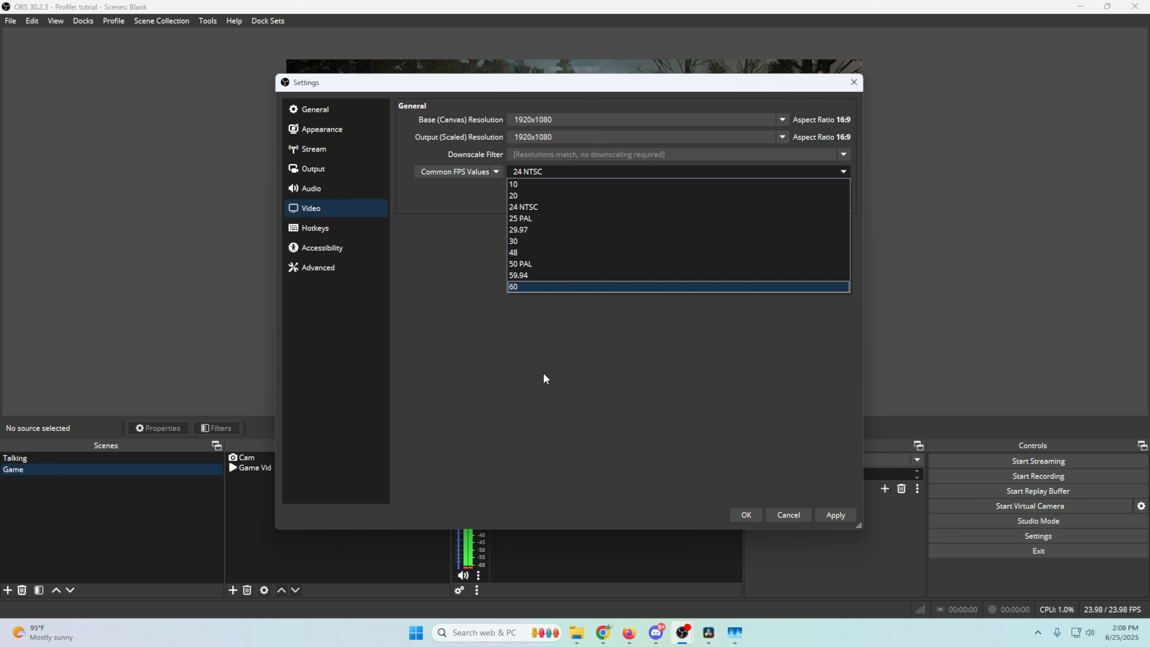
click(466, 311)
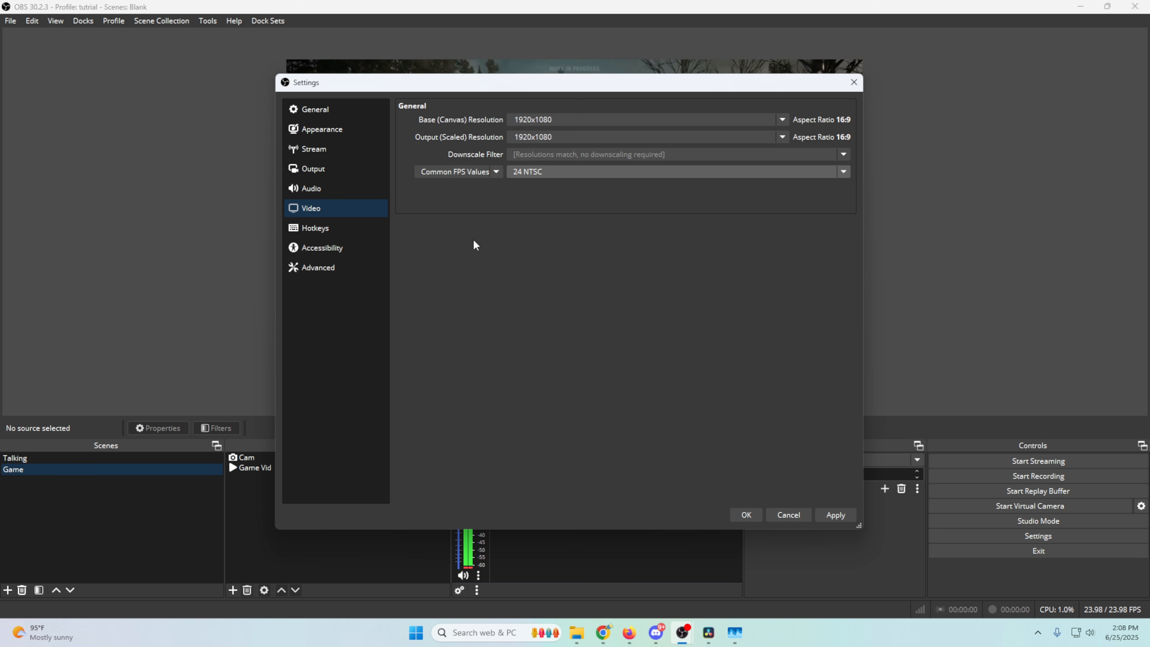
- Review the streaming output settings and compare them with the CPU and GPU load in Task Manager
click(332, 168)
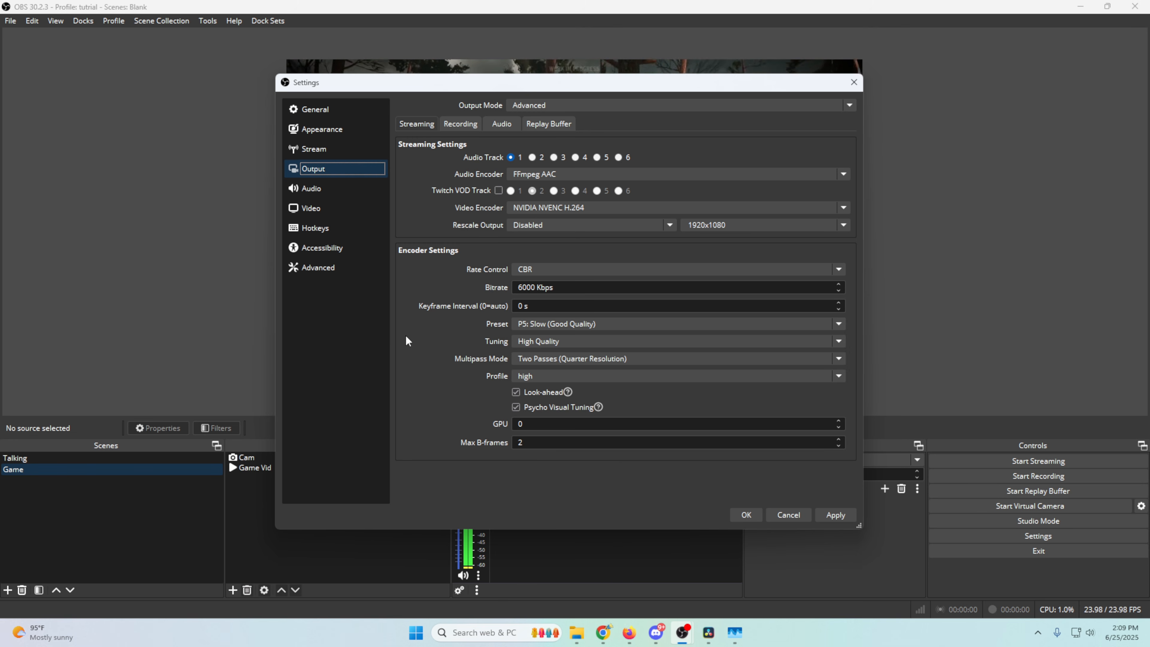
click(735, 633)
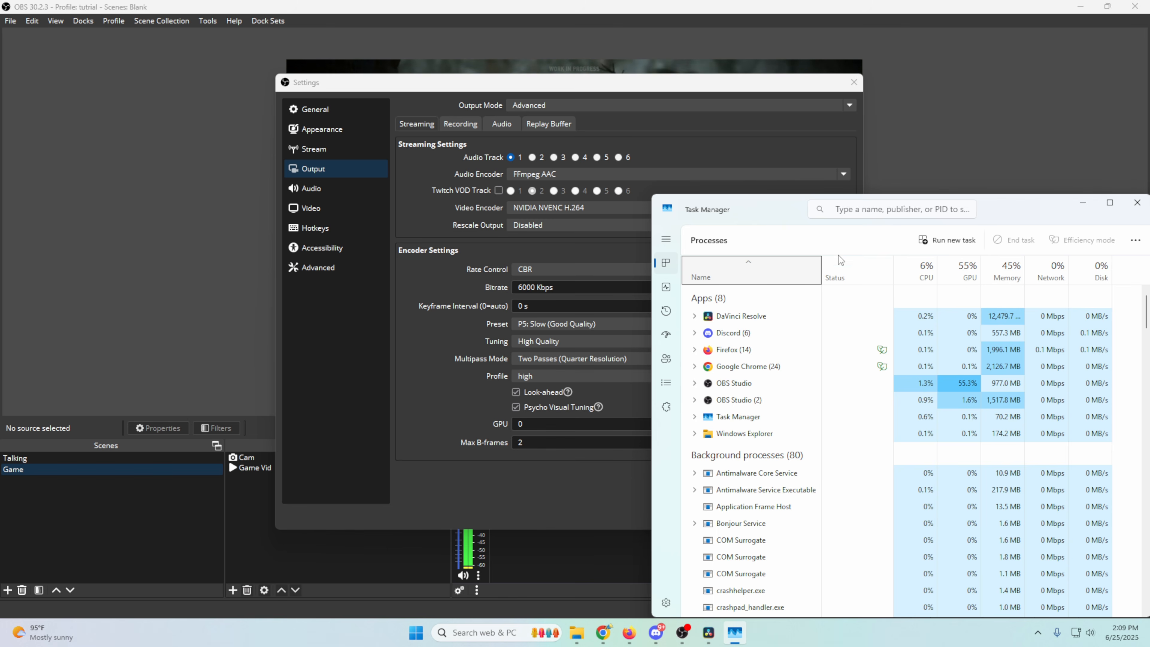
click(754, 164)
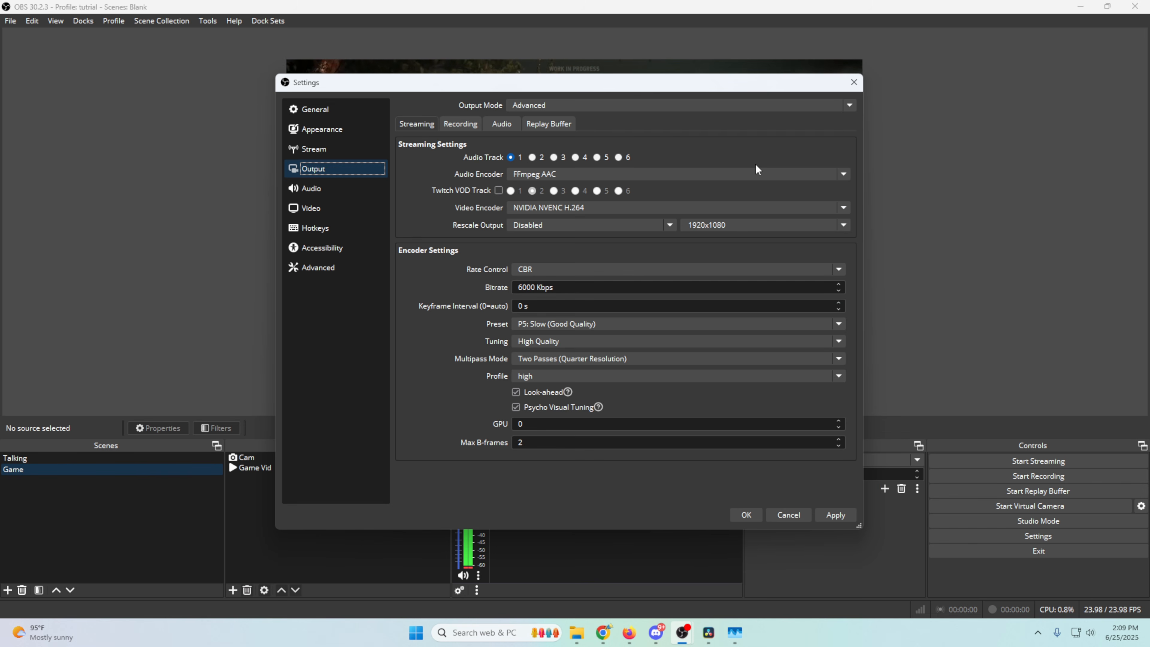